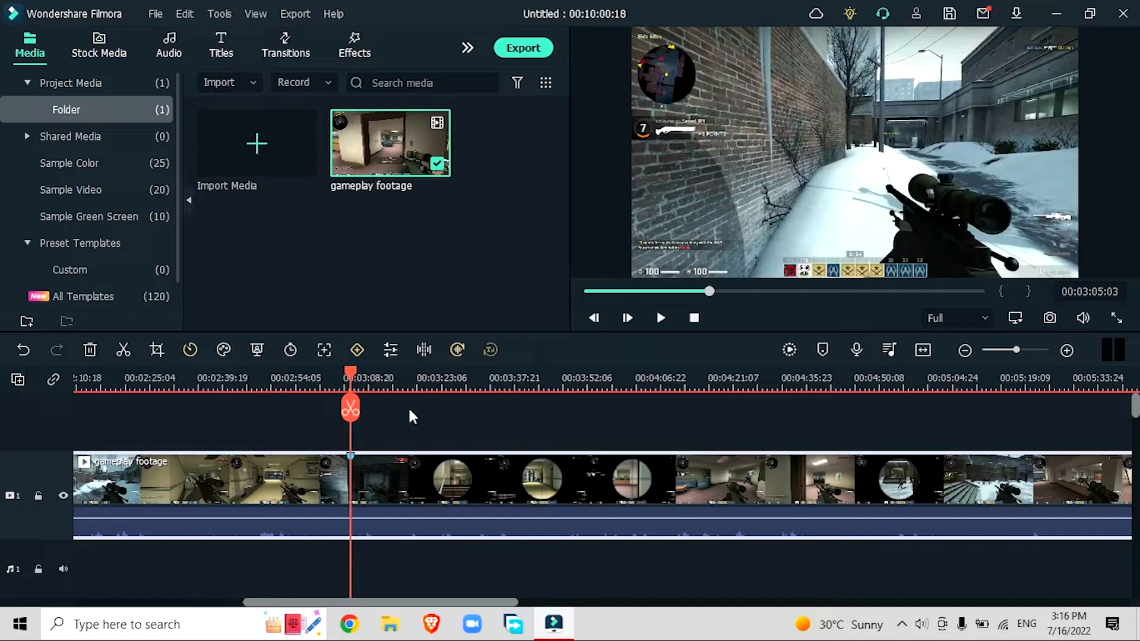
drag(464, 484, 860, 498)
drag(861, 499, 504, 496)
drag(646, 497, 522, 497)
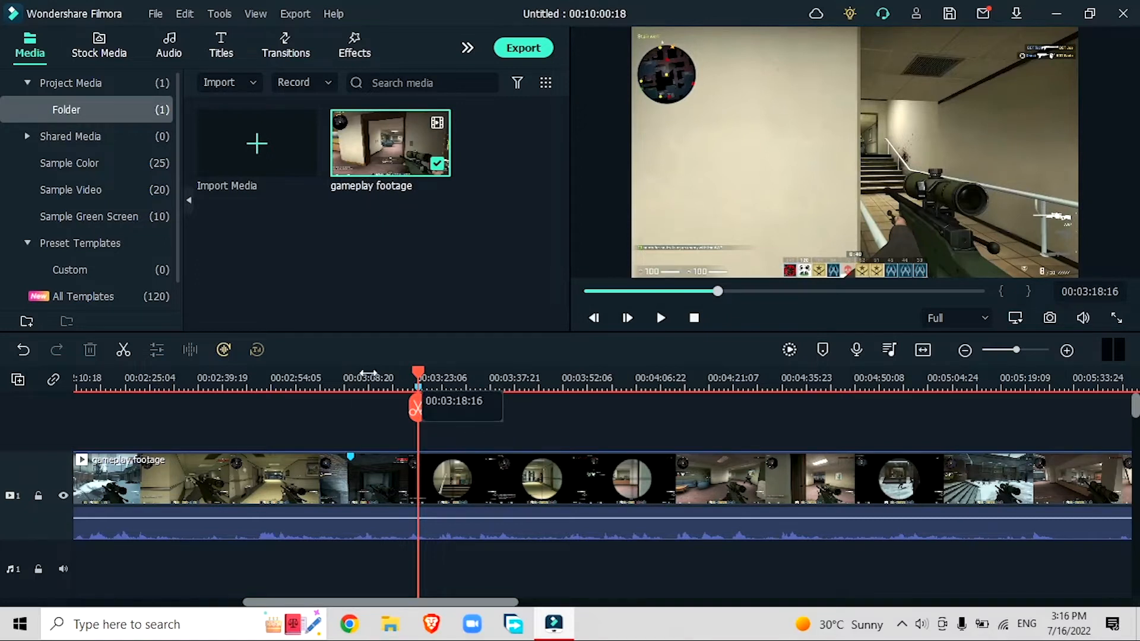
drag(373, 504, 443, 484)
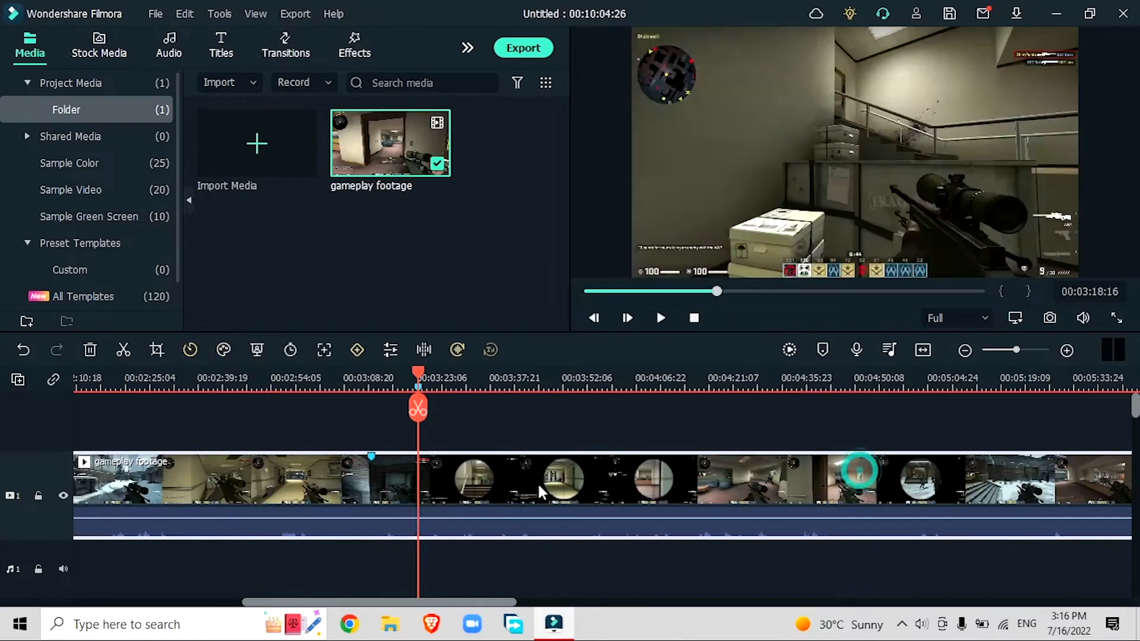
drag(537, 483, 841, 487)
key(ctrl+z)
- Add a marker to the gameplay footage at about 00:03:37
mouse_move(418, 408)
mouse_down()
mouse_move(379, 404)
mouse_move(493, 416)
mouse_move(515, 429)
mouse_up()
key(m)
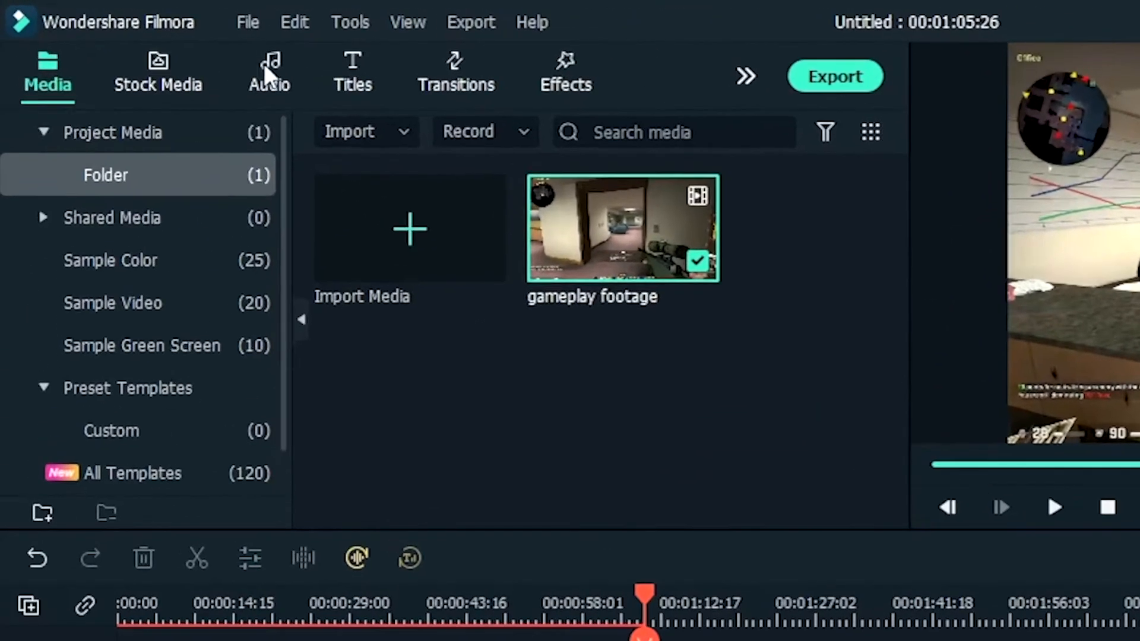
- Add the Dynamic Promo track from Exclusive Music to the audio track at the very start of the timeline
click(165, 47)
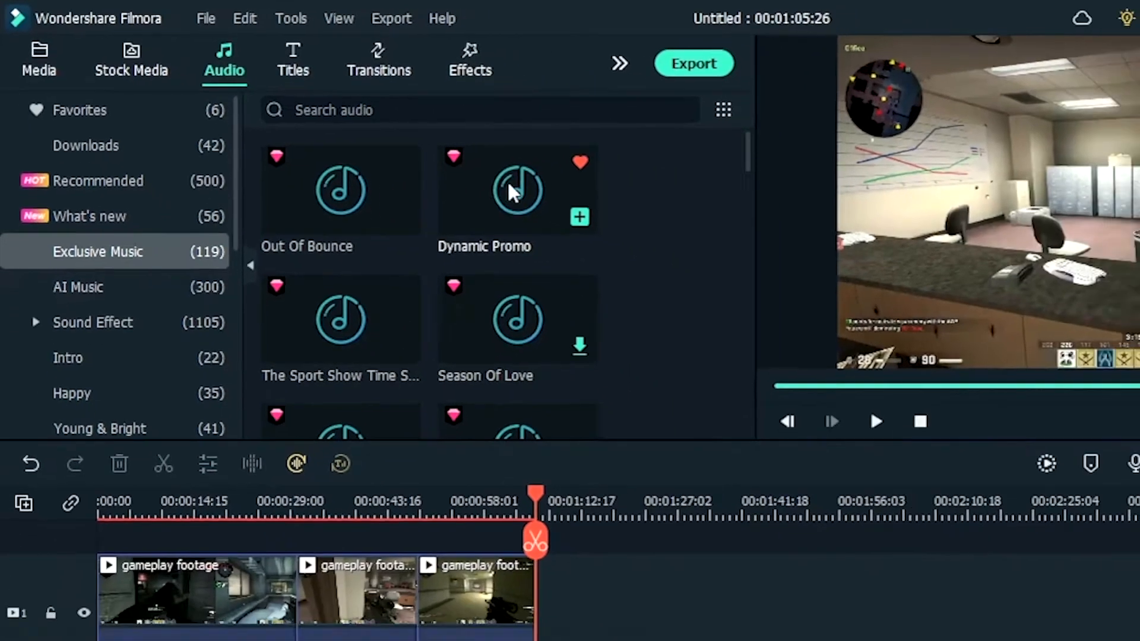
drag(623, 220, 631, 640)
drag(419, 430, 88, 545)
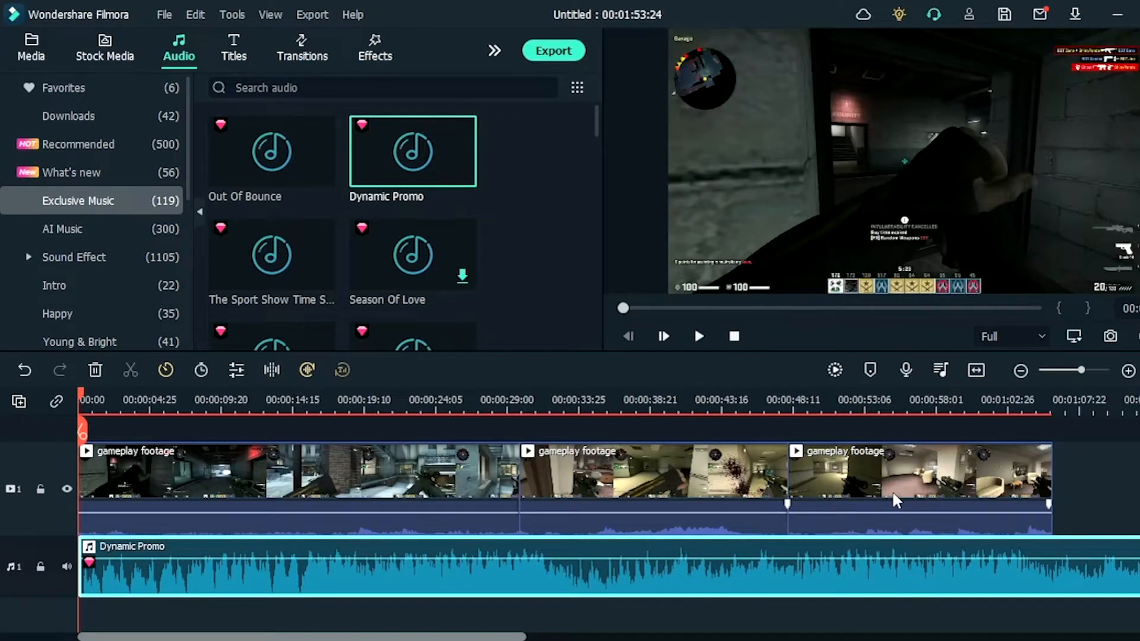
- Find the beat drop in the music and place a timeline marker there at about 00:00:15
drag(315, 399, 302, 404)
click(343, 431)
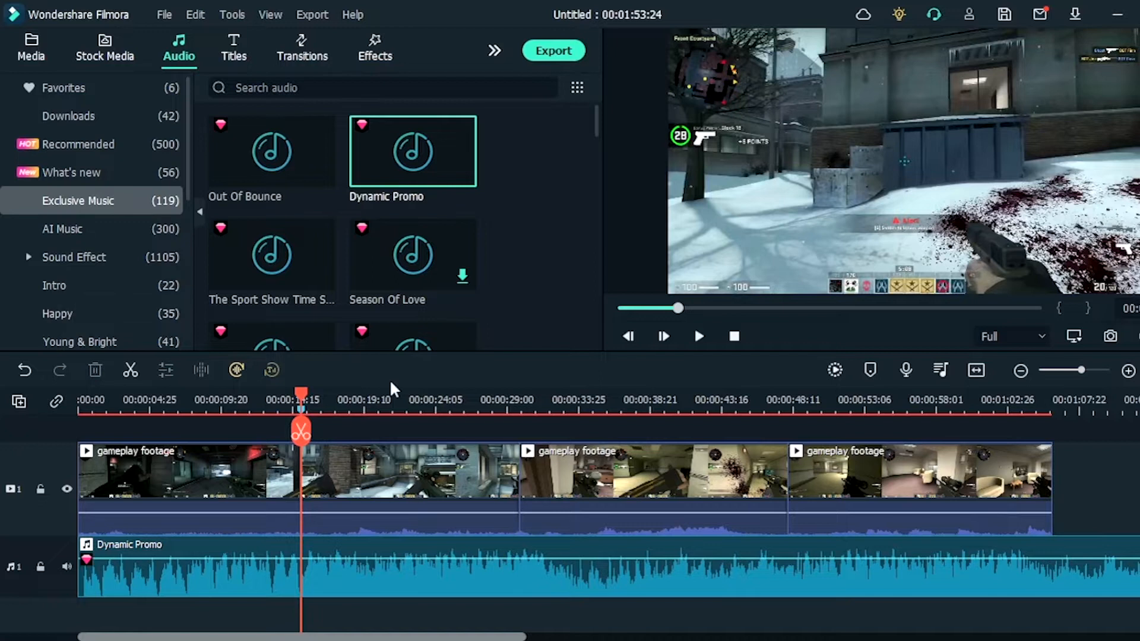
mouse_move(302, 401)
mouse_down()
mouse_move(95, 399)
mouse_move(282, 399)
mouse_up()
drag(291, 504, 314, 510)
click(1127, 370)
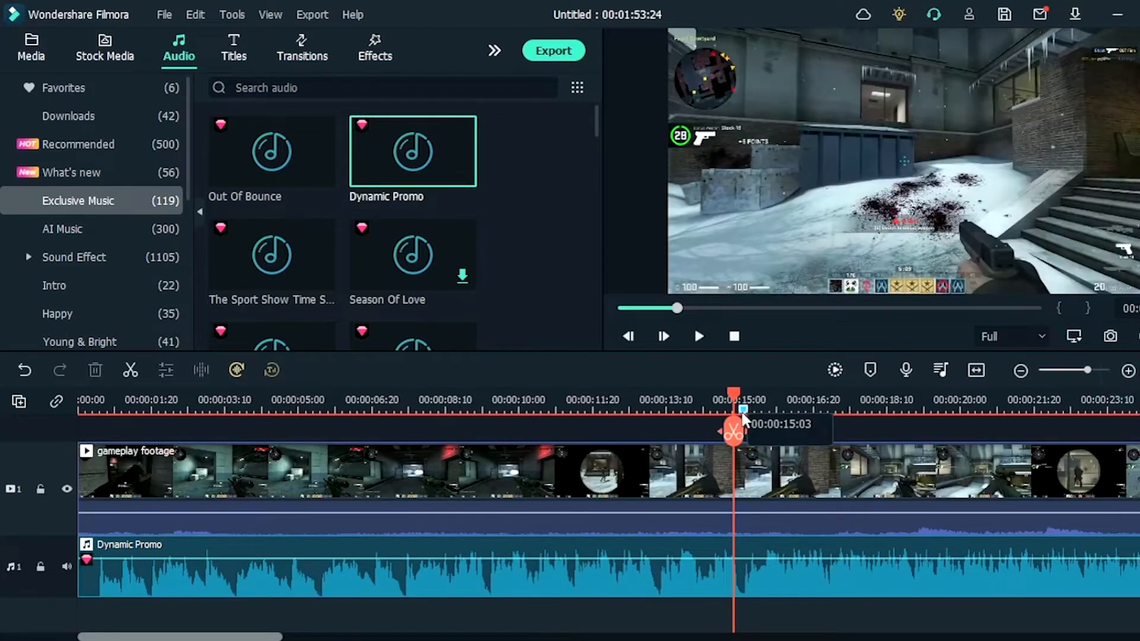
- Split the footage at the marker, moving everything after it to video track 2, and lock that track
click(741, 410)
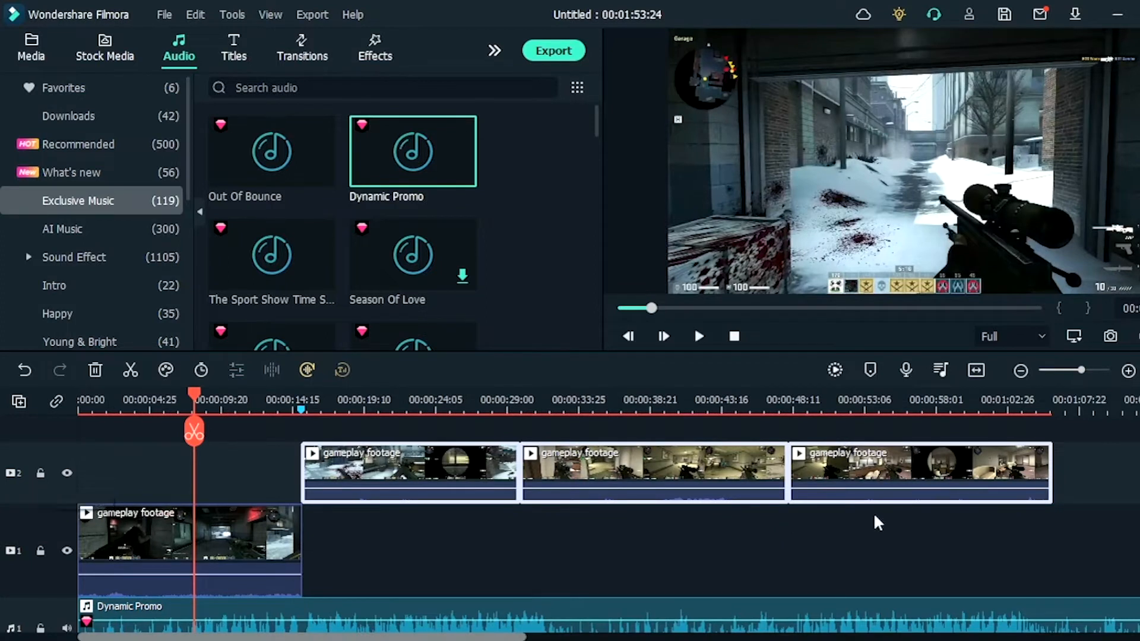
click(40, 473)
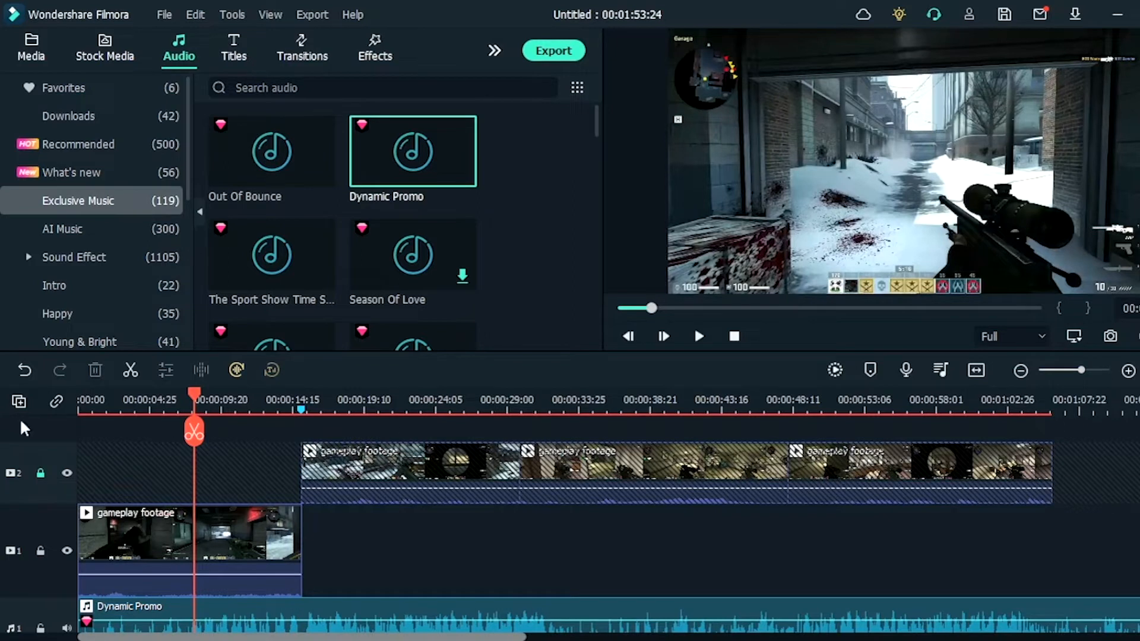
- Add a freeze frame to the first gameplay clip at about 00:00:03 and trim the freeze to three frames
drag(194, 394, 82, 397)
click(1128, 370)
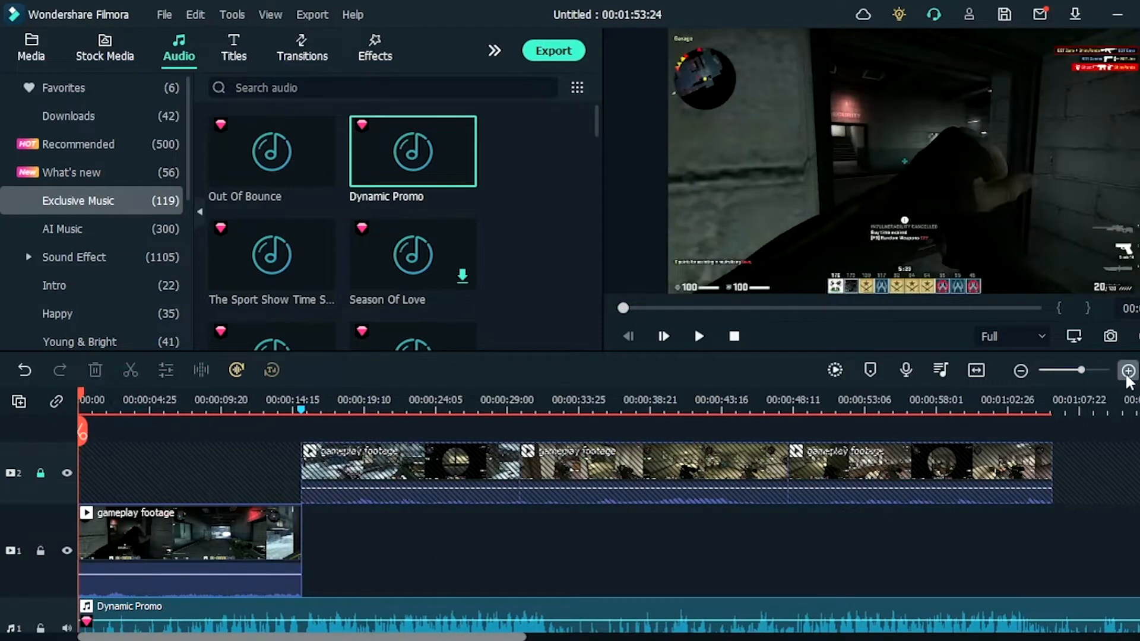
click(96, 398)
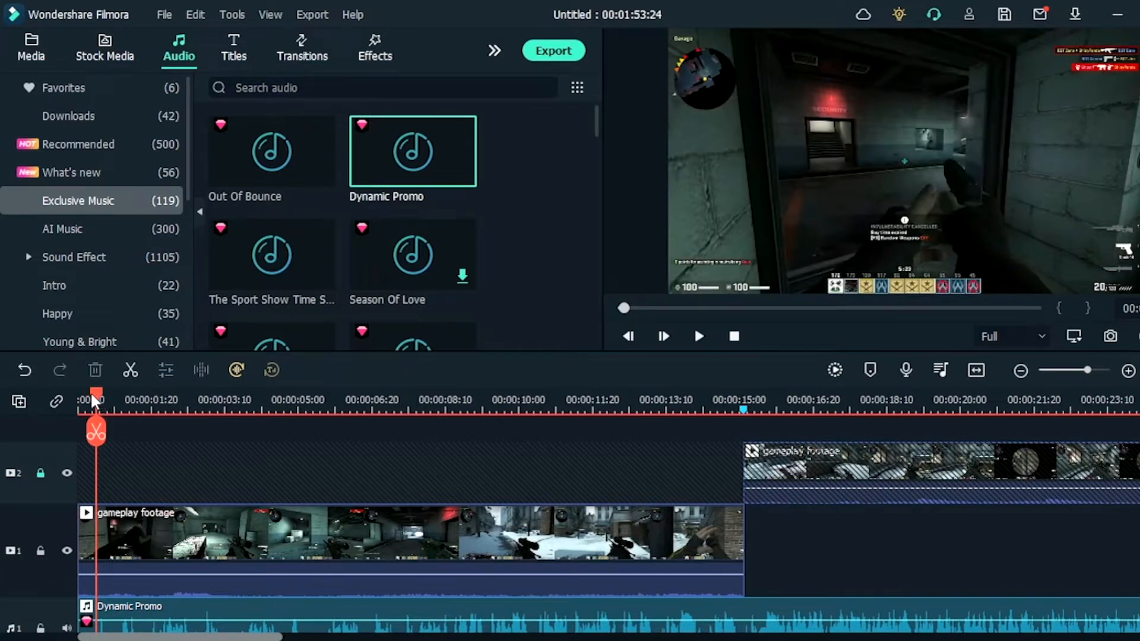
drag(93, 406, 186, 461)
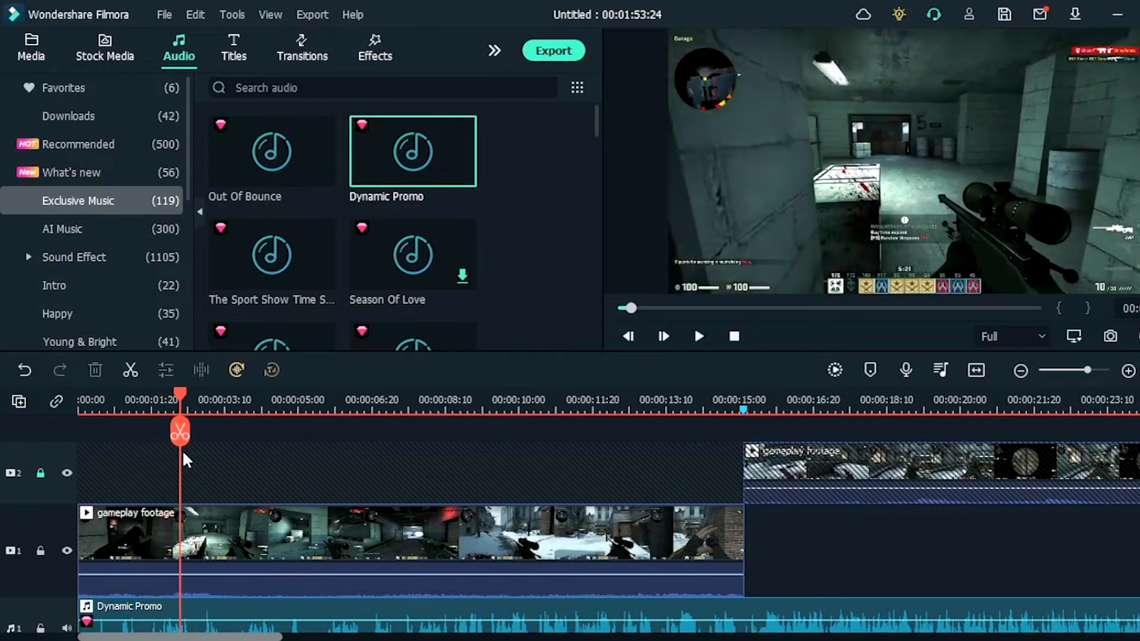
click(210, 534)
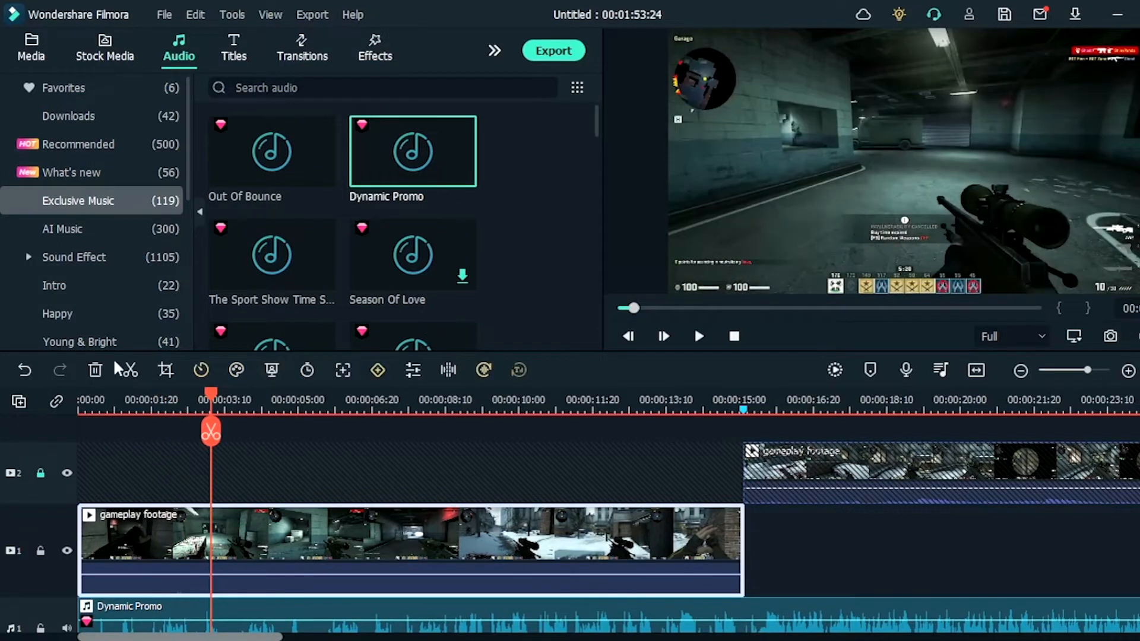
click(201, 370)
click(279, 520)
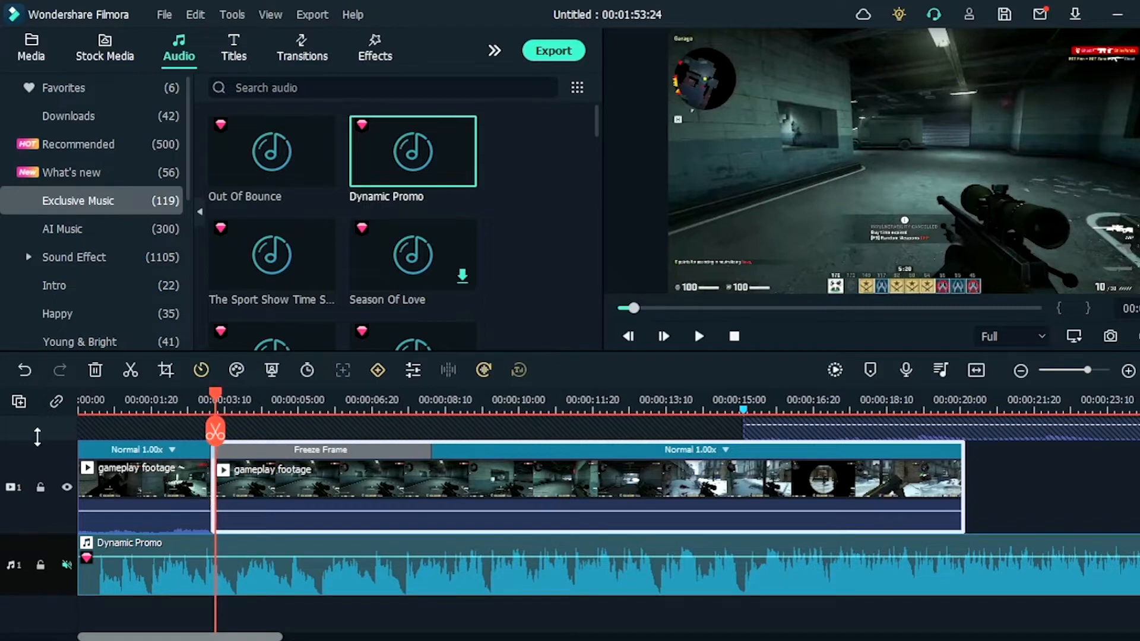
drag(220, 439, 437, 439)
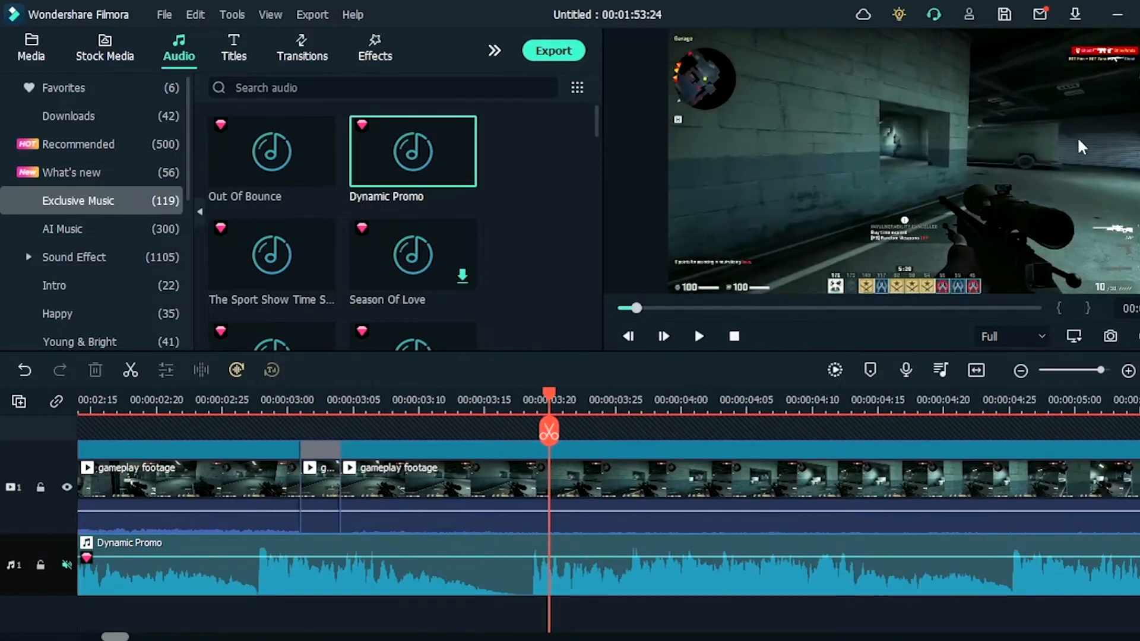
- Add a second freeze frame at about 00:00:04 and delete the moving footage between the two freezes
drag(547, 394, 693, 409)
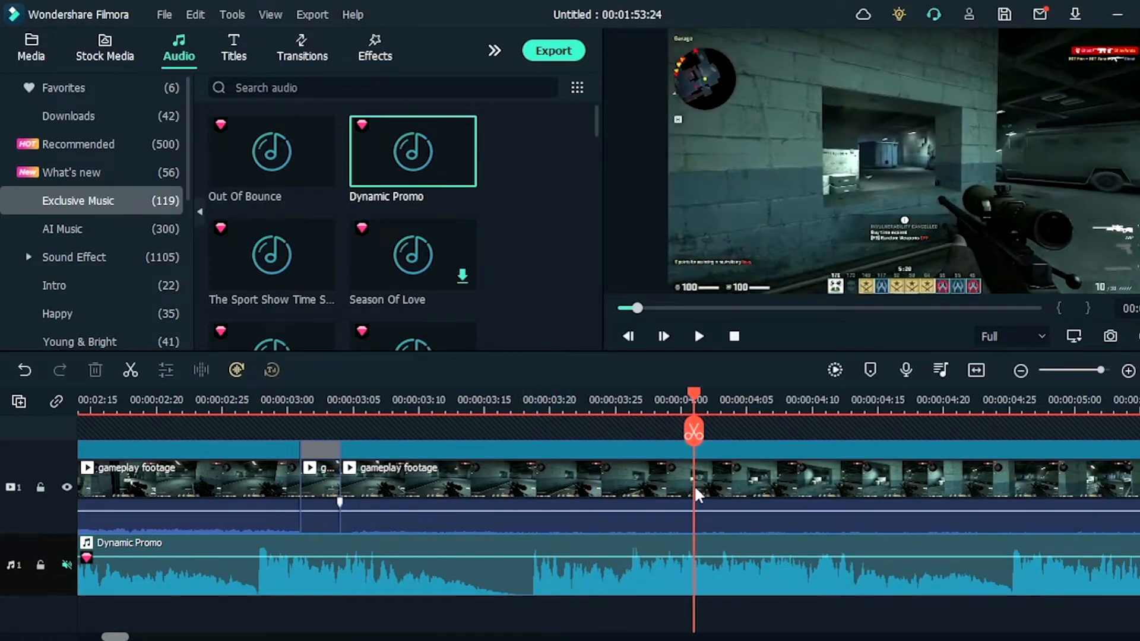
click(695, 466)
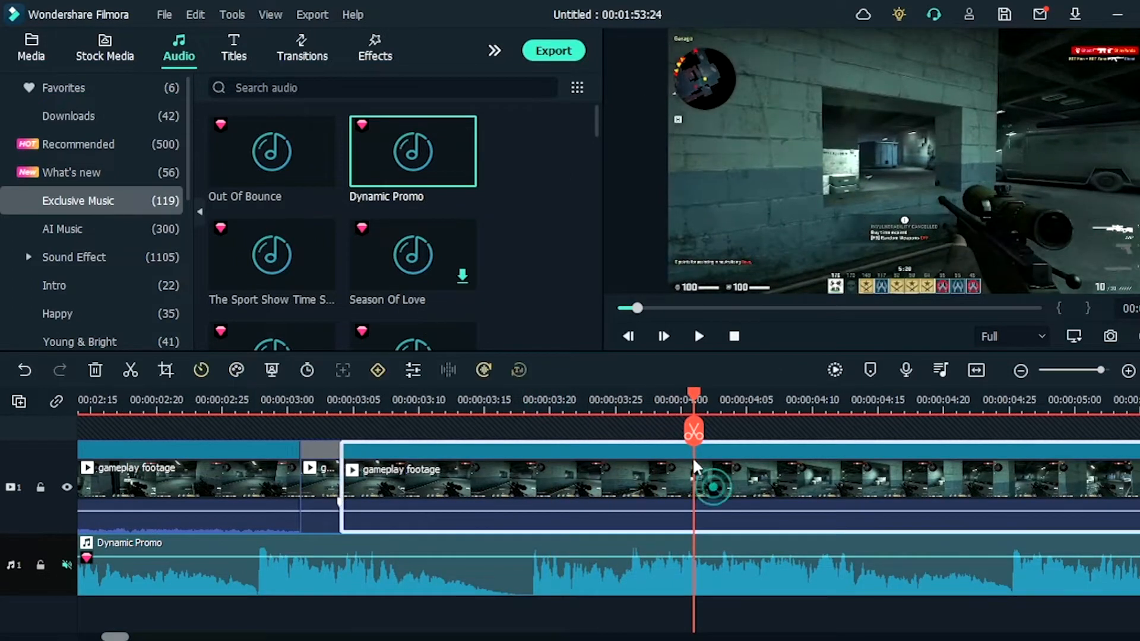
click(203, 370)
click(273, 520)
click(694, 434)
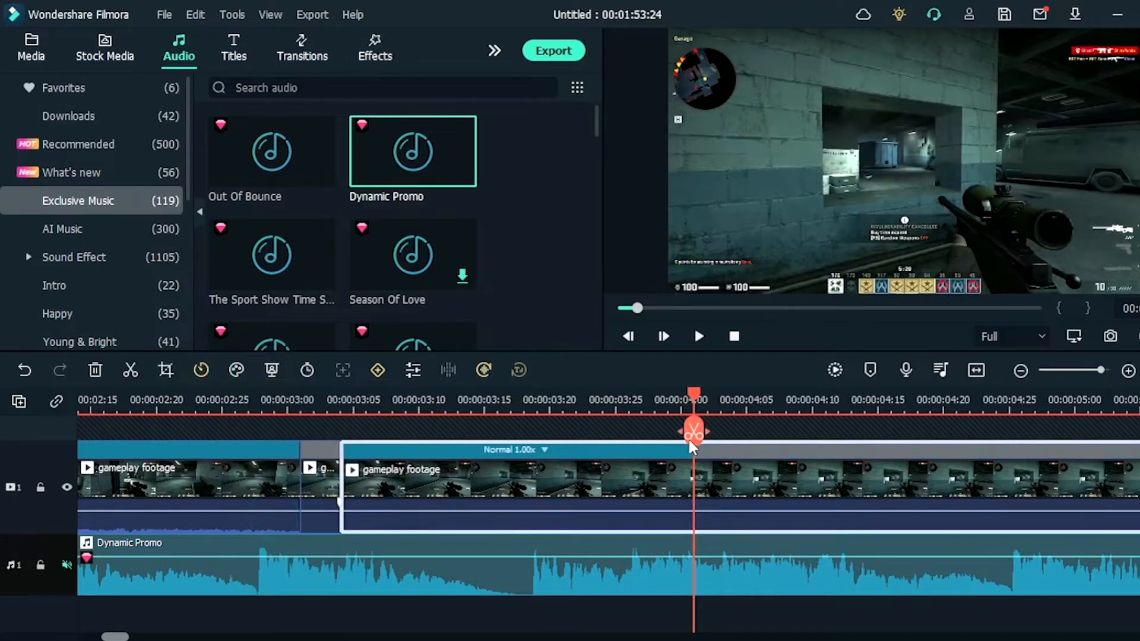
click(558, 481)
click(95, 370)
- Trim the second freeze frame to three frames by splitting it and deleting the rest of the freeze
click(341, 399)
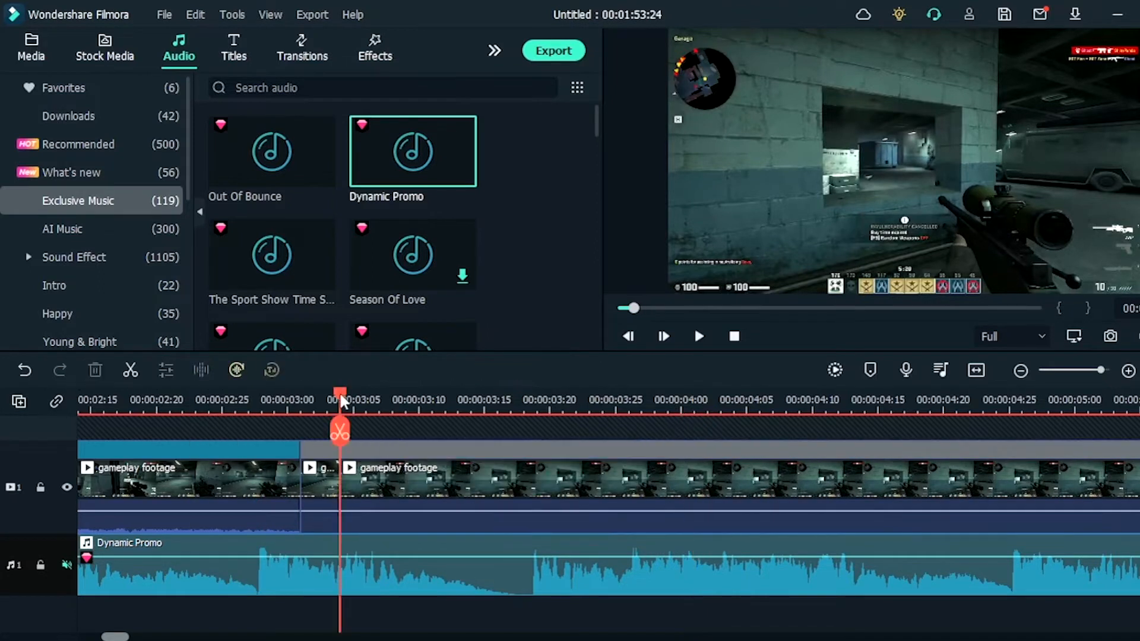
drag(344, 402, 377, 407)
click(379, 432)
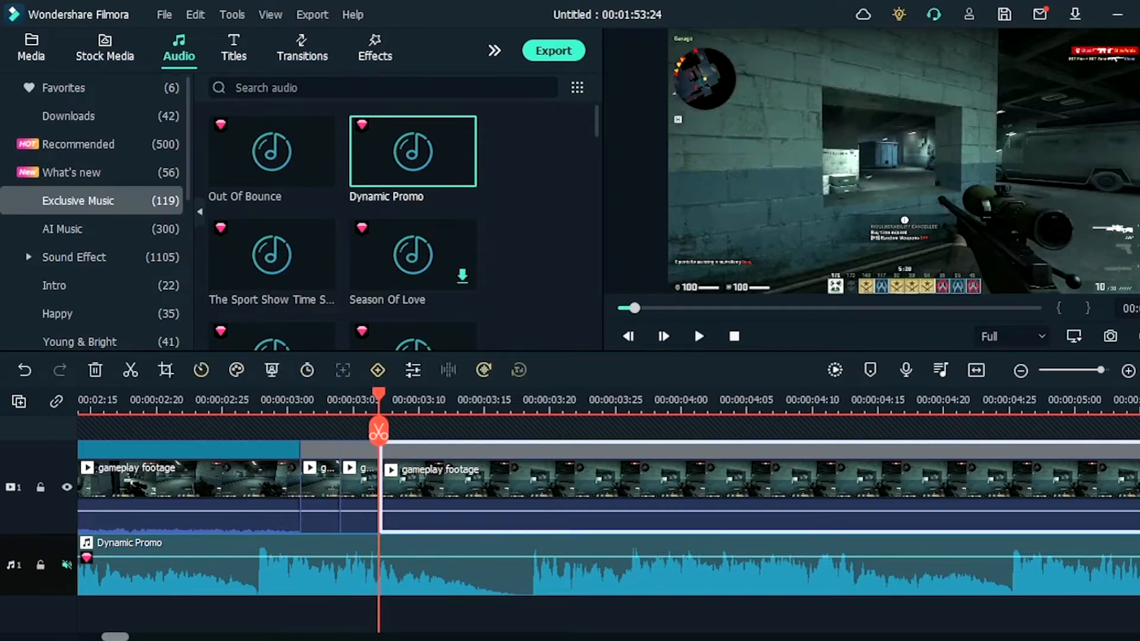
click(1020, 370)
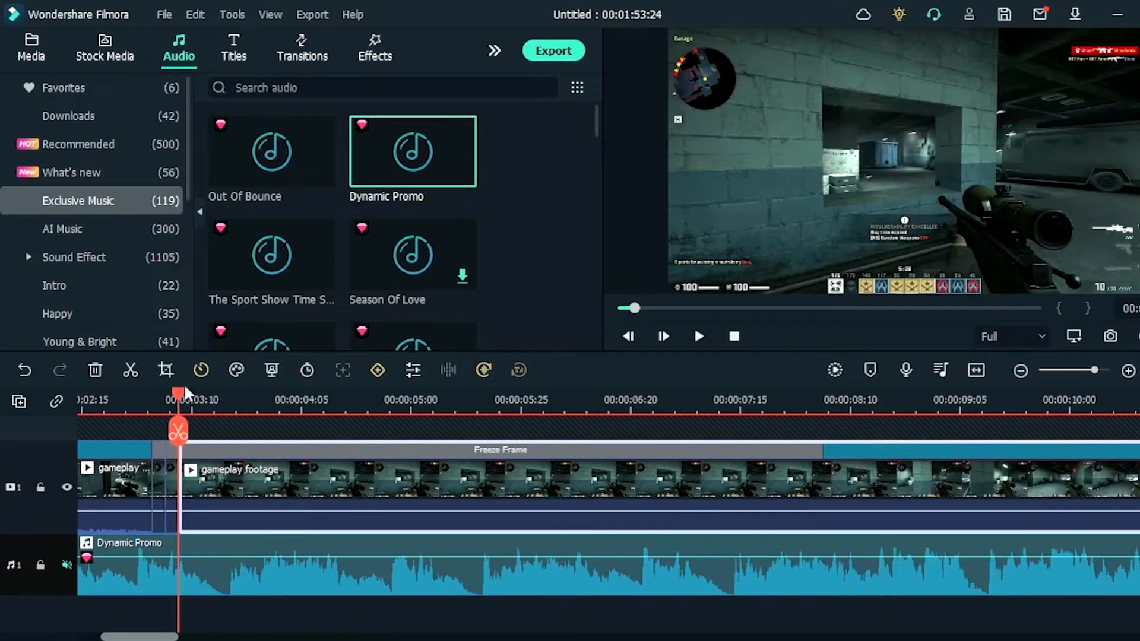
drag(640, 452, 823, 478)
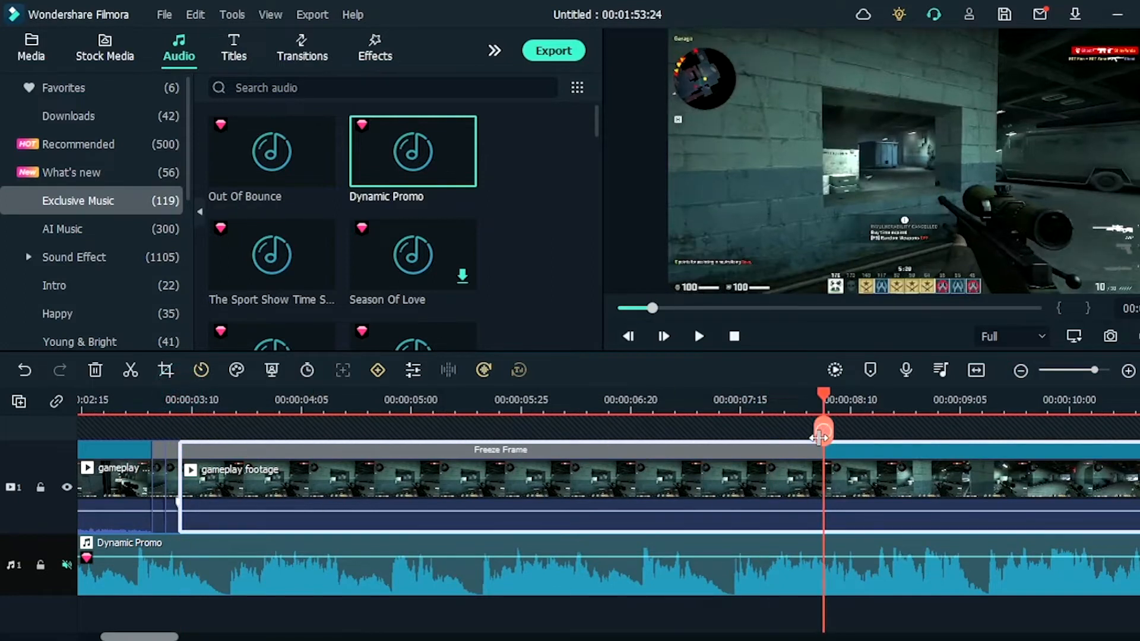
click(823, 431)
click(695, 490)
click(95, 370)
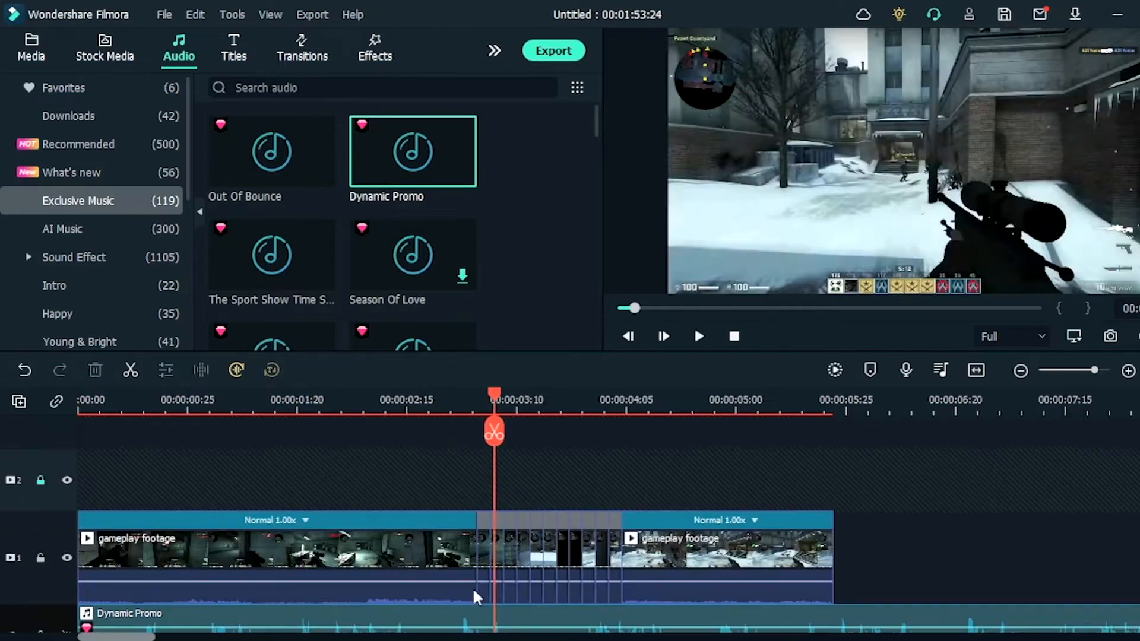
- Play back the freeze-frame sequence and move it so its last clip ends at the marker near 00:00:15
click(430, 584)
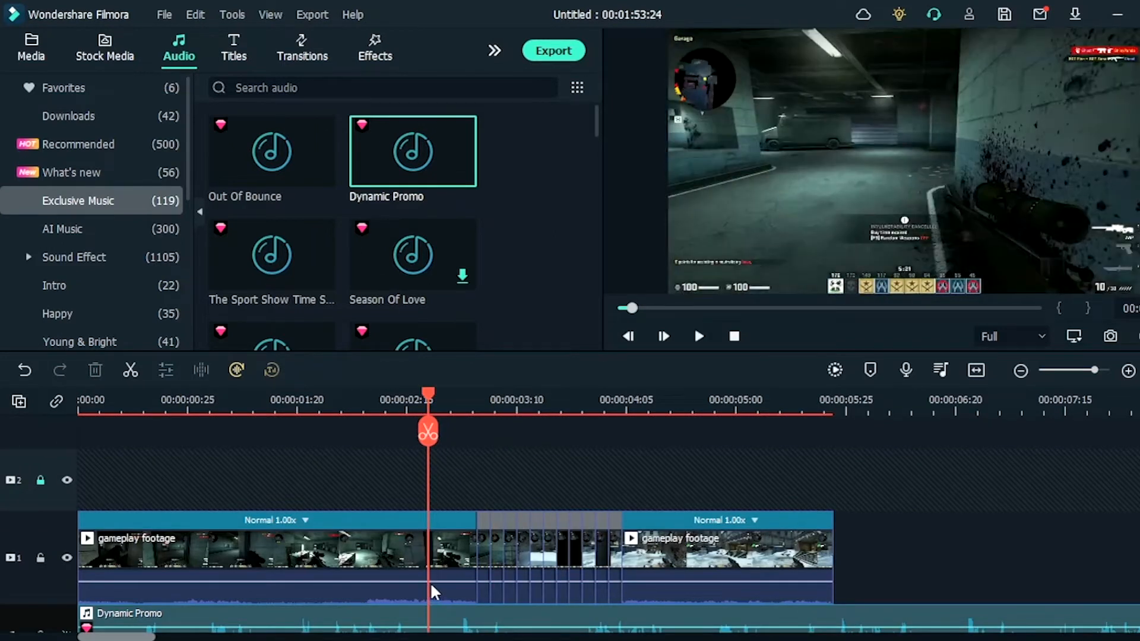
key(space)
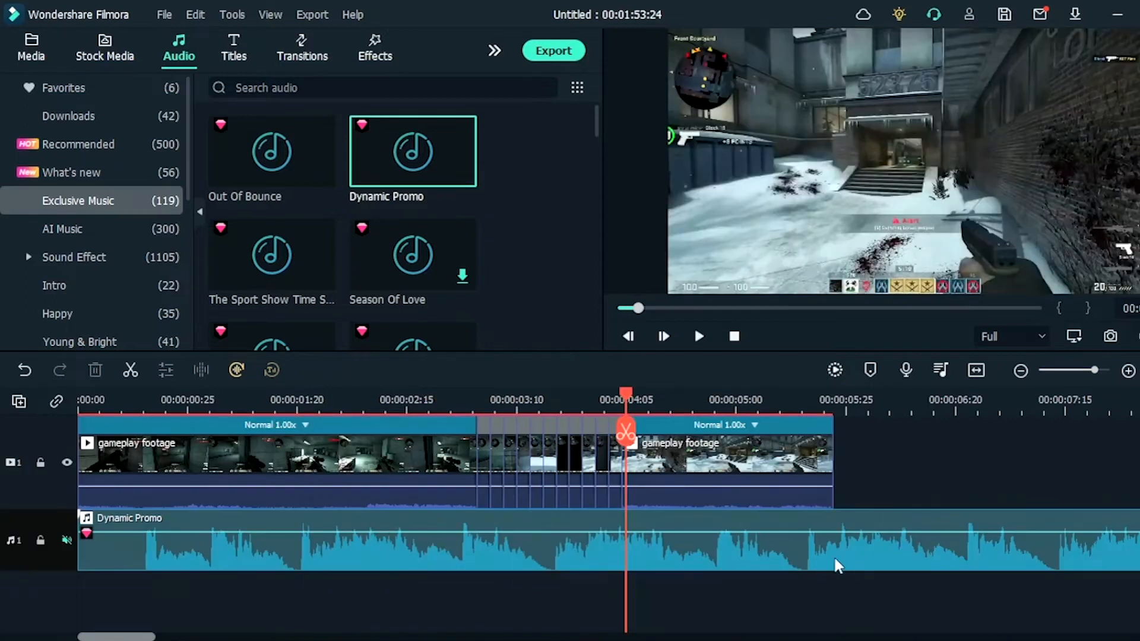
click(1021, 370)
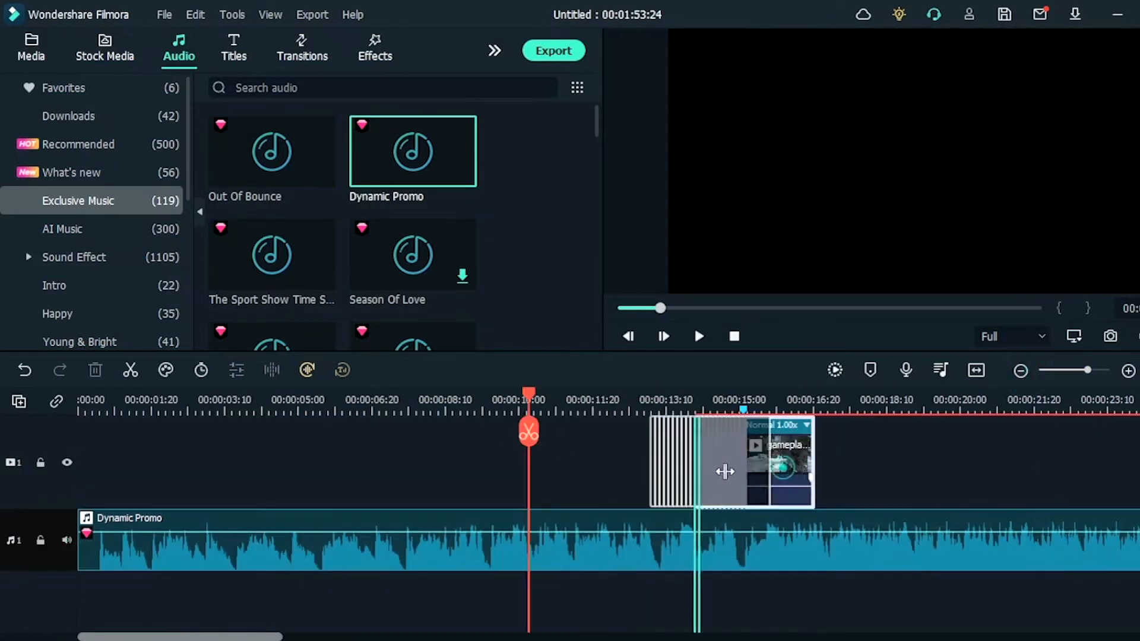
drag(725, 471, 704, 473)
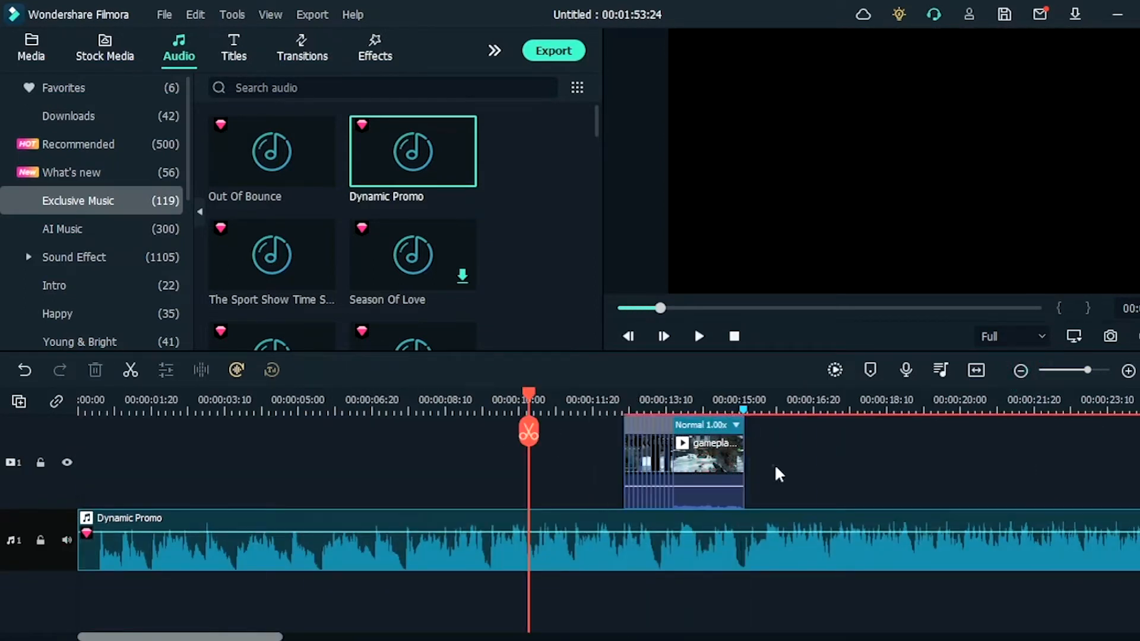
- Move all freeze-frame clips except the last one earlier as a group, starting at about 00:00:10:25
drag(718, 403, 485, 439)
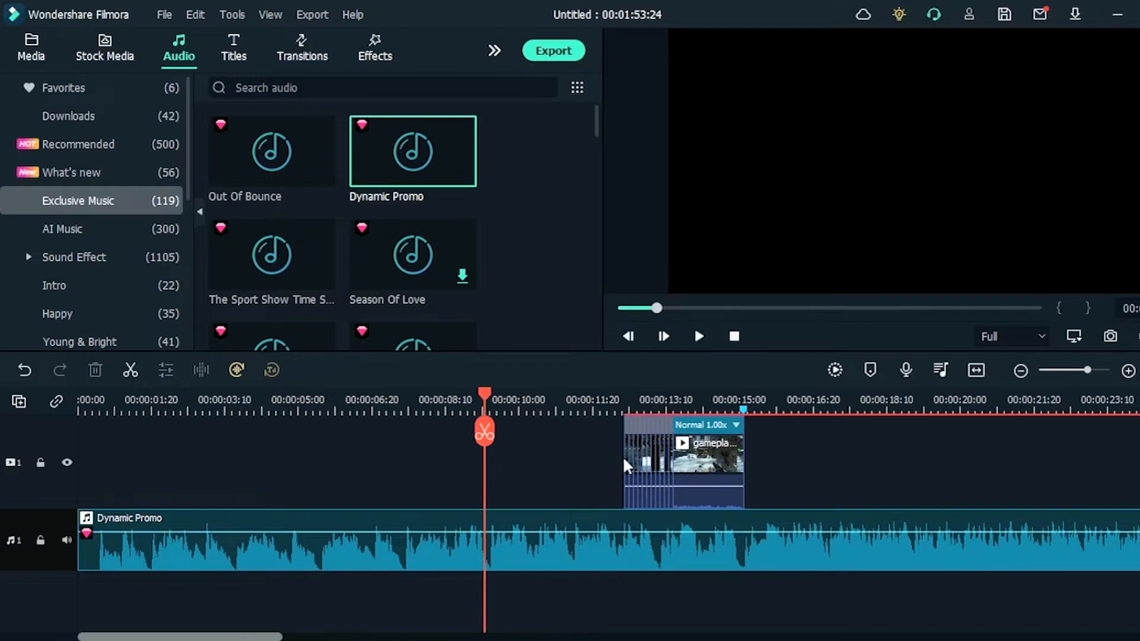
drag(532, 463, 669, 465)
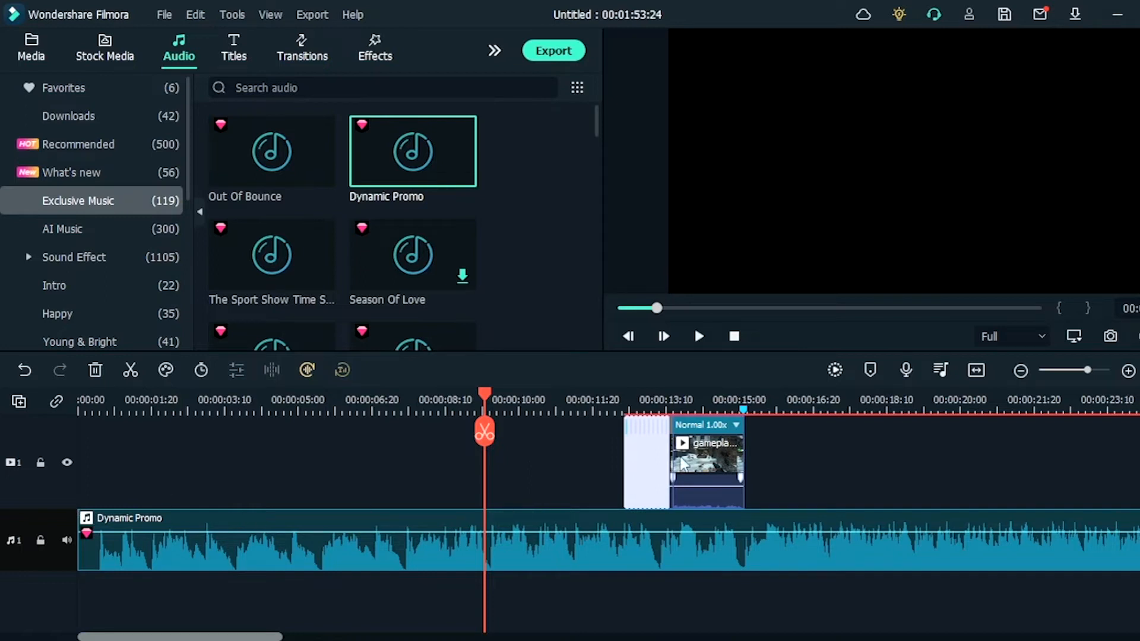
drag(657, 460, 589, 461)
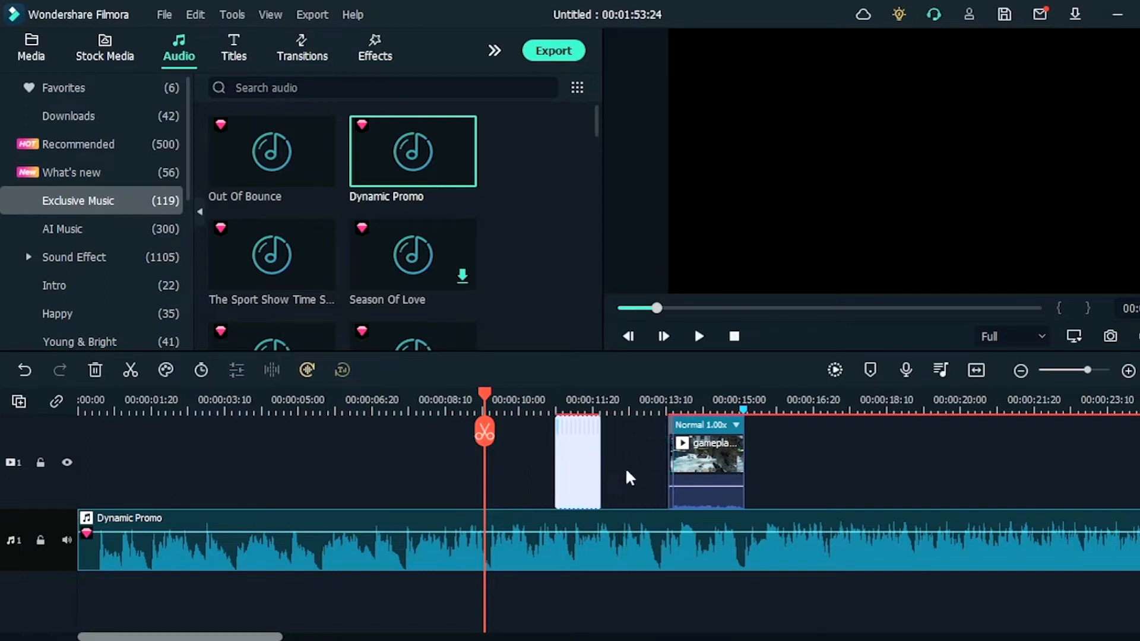
- Extend the start of the last freeze frame back to the beat at about 00:00:13:06 and move the preceding freeze clip closer to it
click(1129, 371)
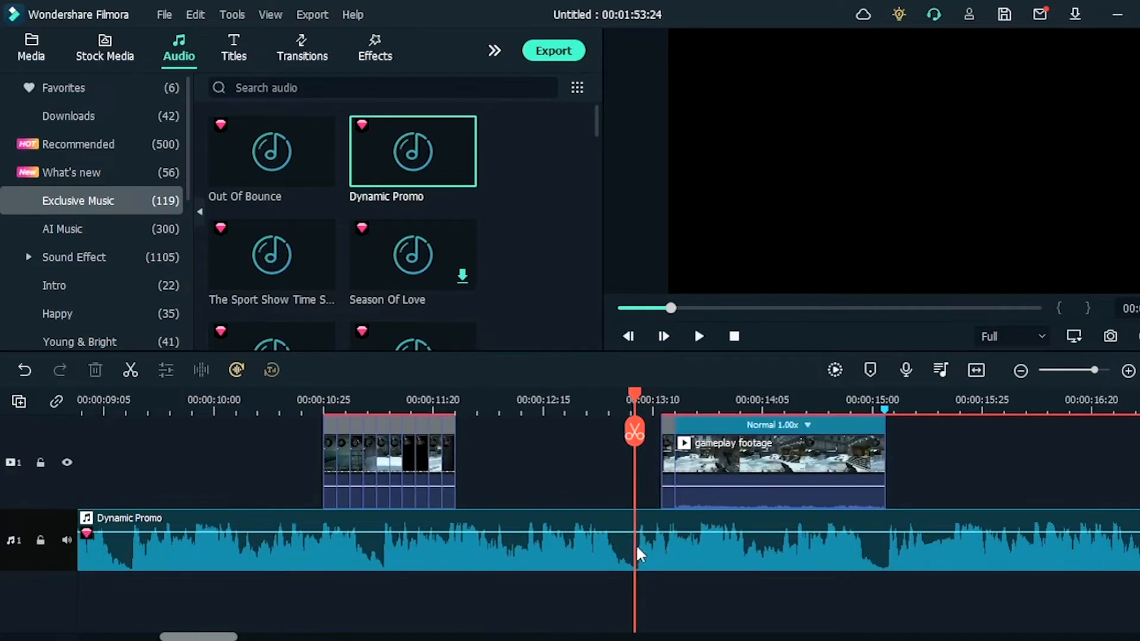
click(666, 458)
drag(662, 453, 637, 454)
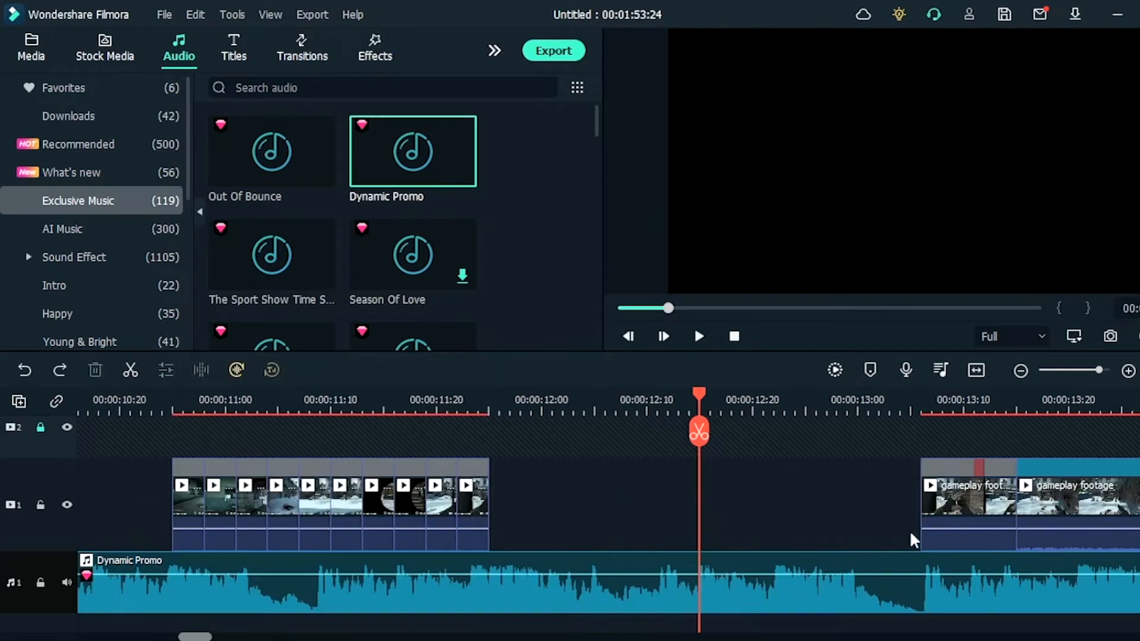
drag(473, 502, 845, 522)
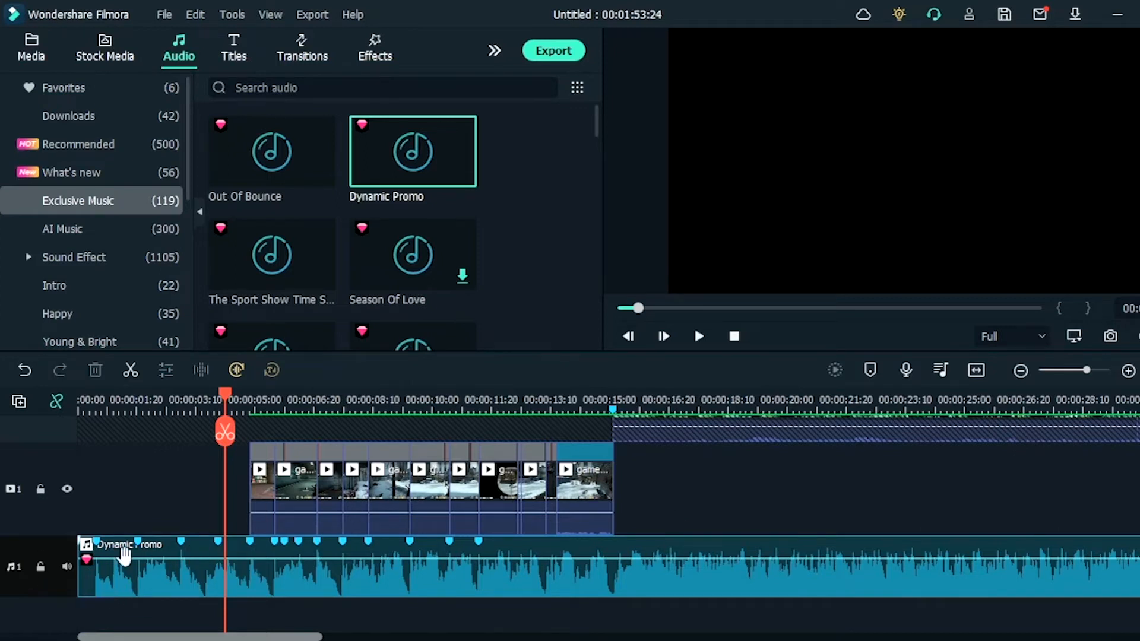
- Split the Dynamic Promo music shortly before the first freeze frame and delete the part in front of the cut
drag(226, 394, 204, 395)
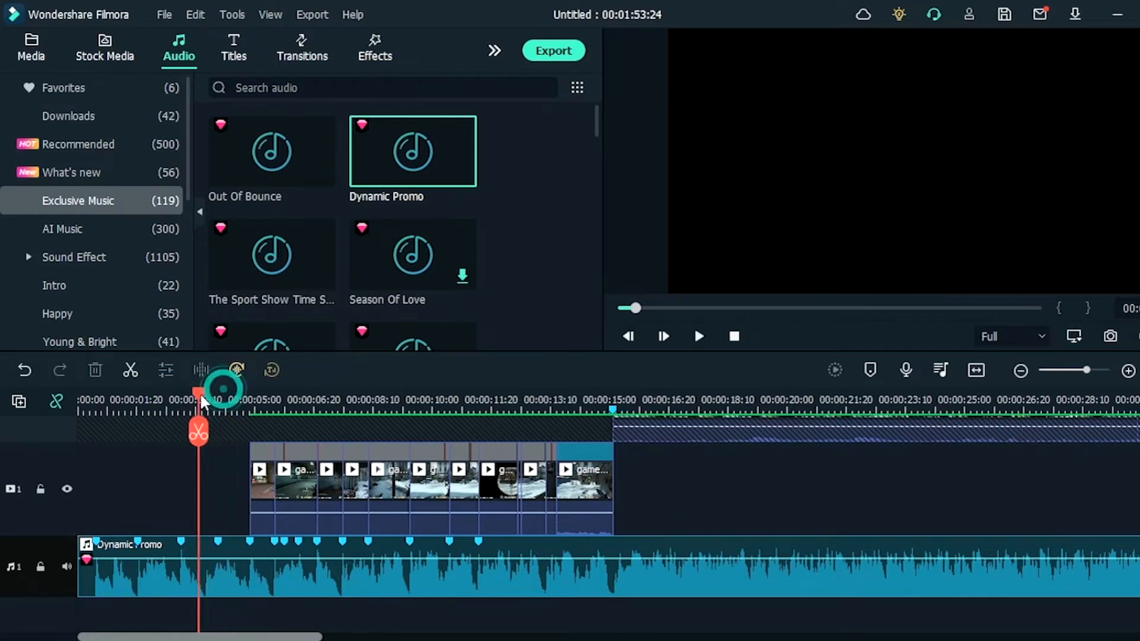
click(130, 370)
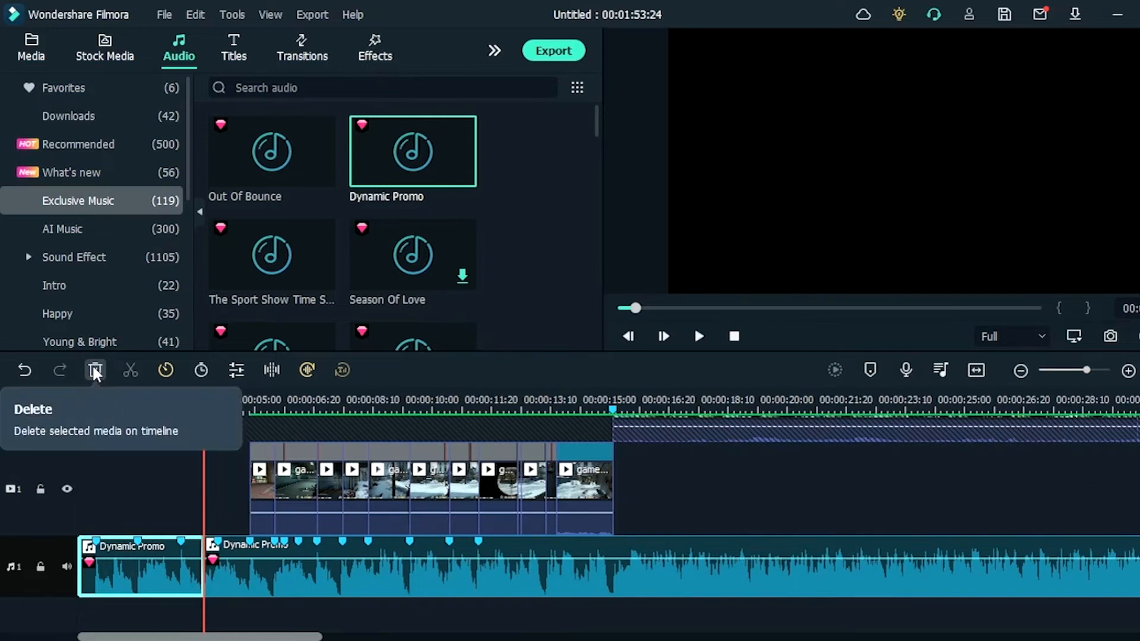
click(95, 371)
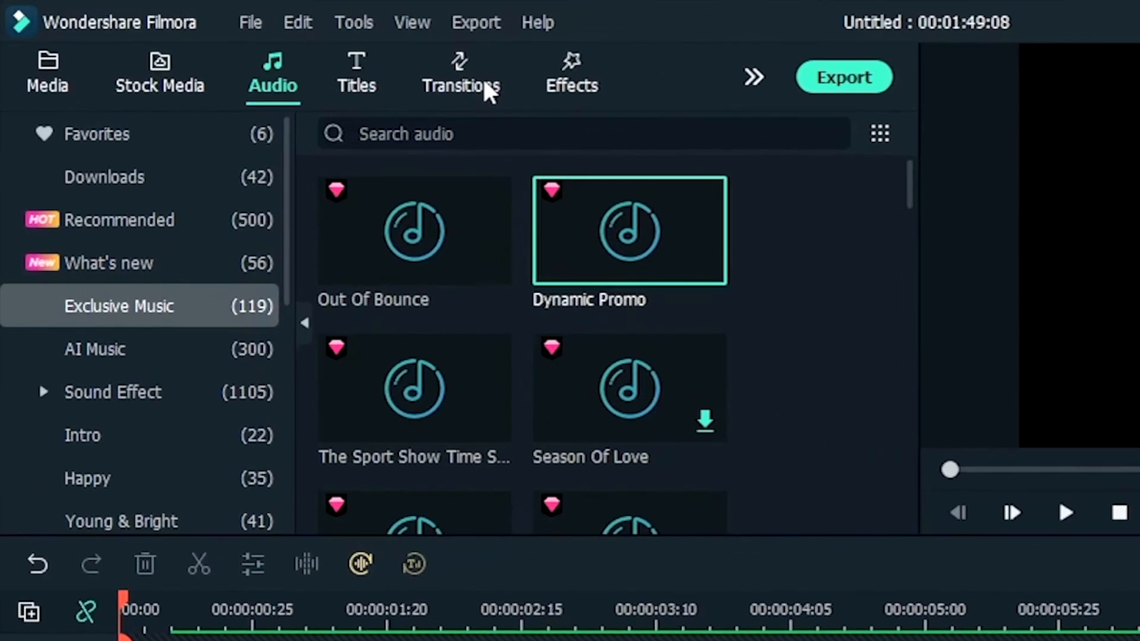
- Add the Fade transition at the cuts between the freeze-frame clips, including the cut to the normal-speed clip
click(483, 83)
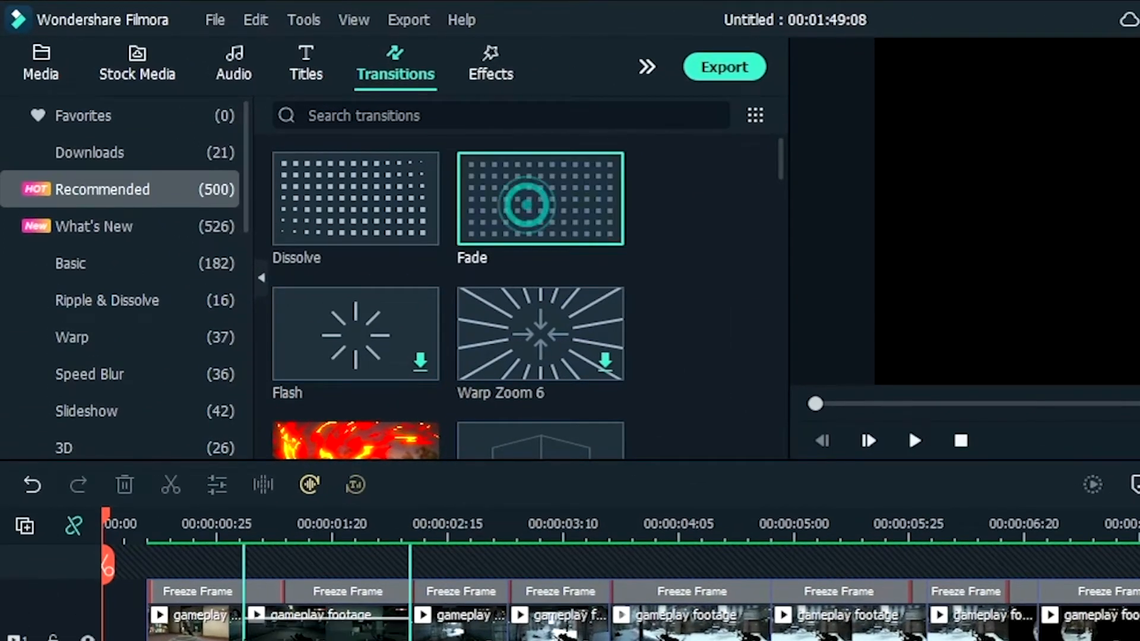
drag(541, 198, 272, 640)
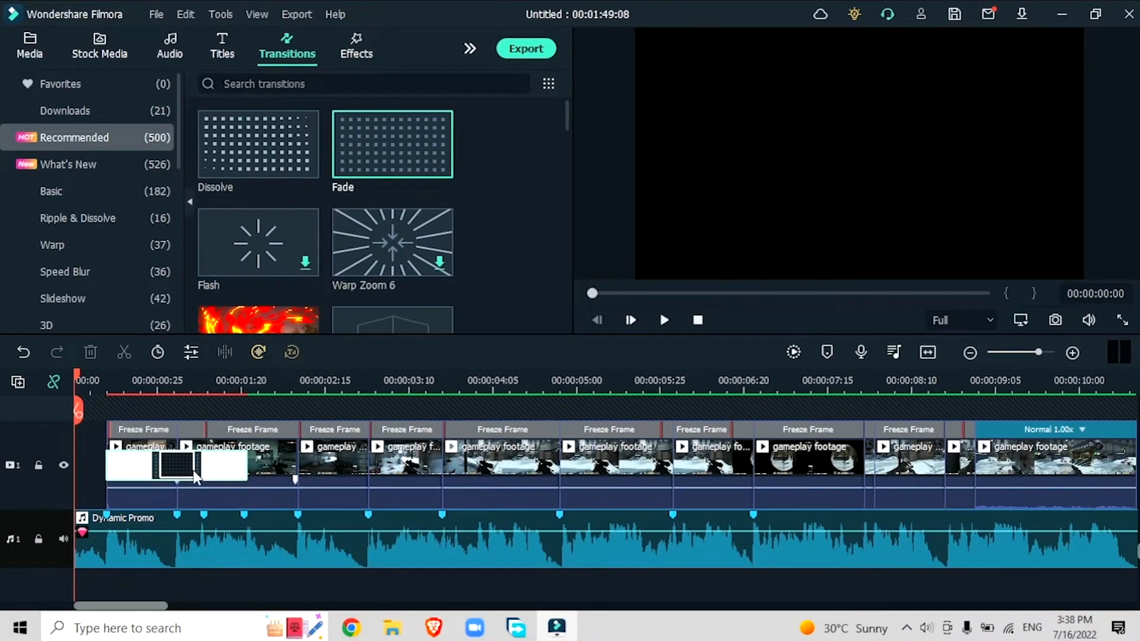
drag(196, 477, 190, 478)
drag(392, 144, 318, 486)
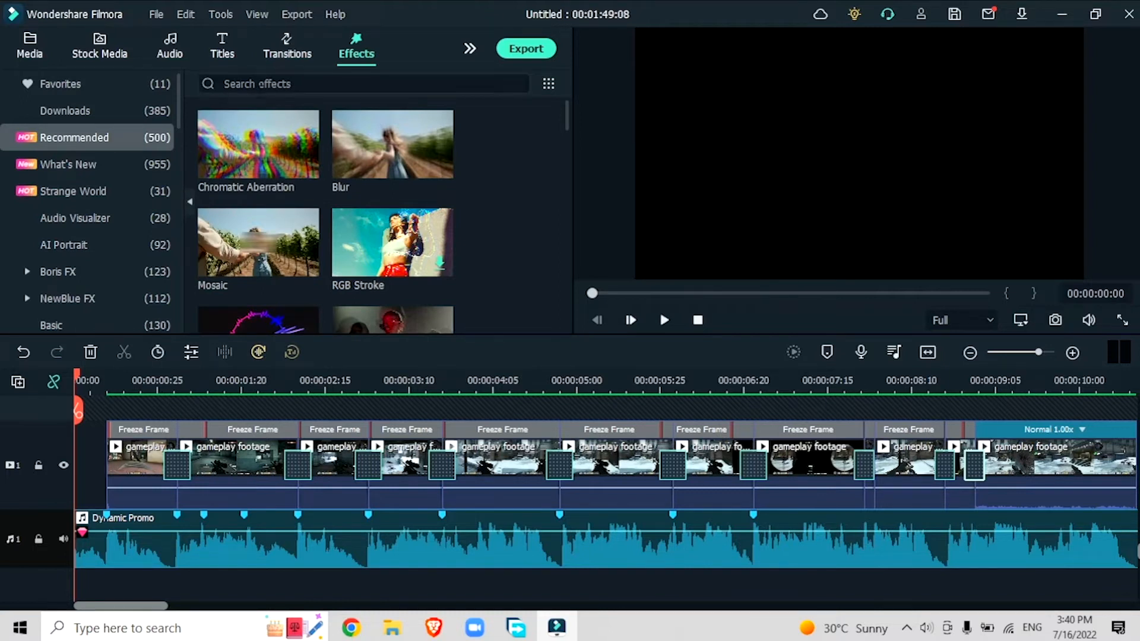
- Search the effects for "black and white" and lay MonochromeThree over all the freeze frames on the track above
click(257, 84)
text(black)
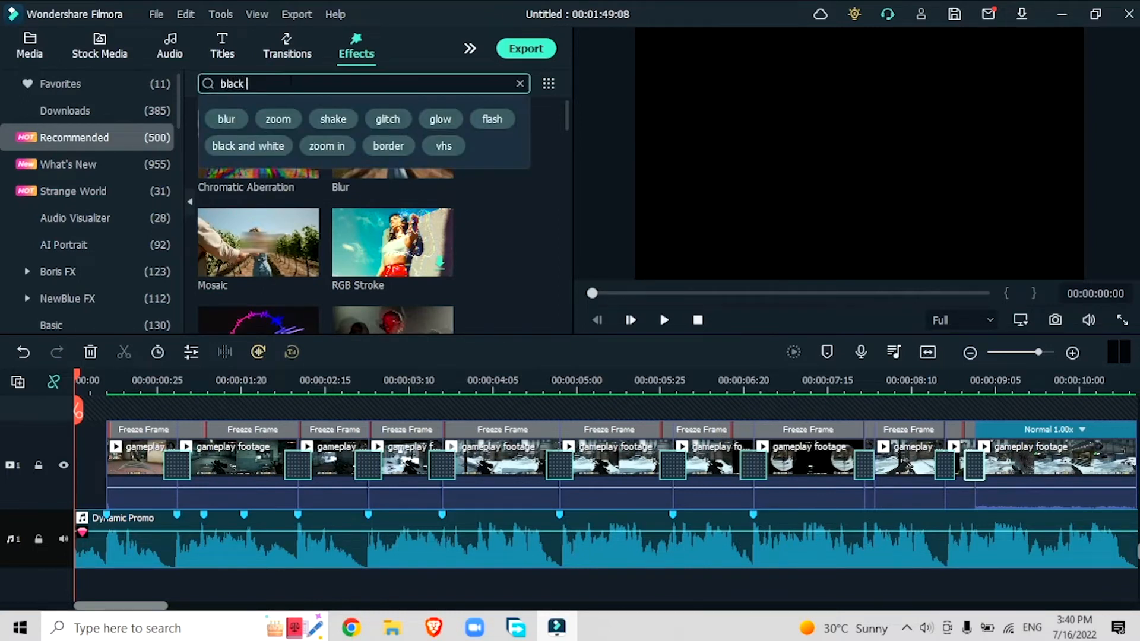
text(te)
key(Return)
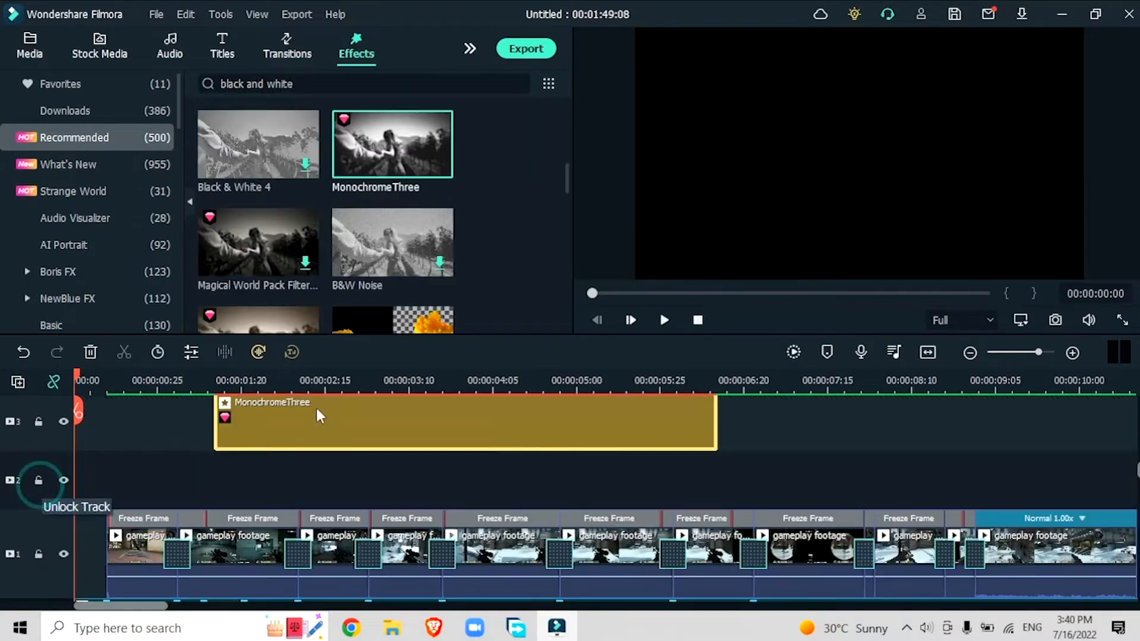
drag(315, 410, 215, 479)
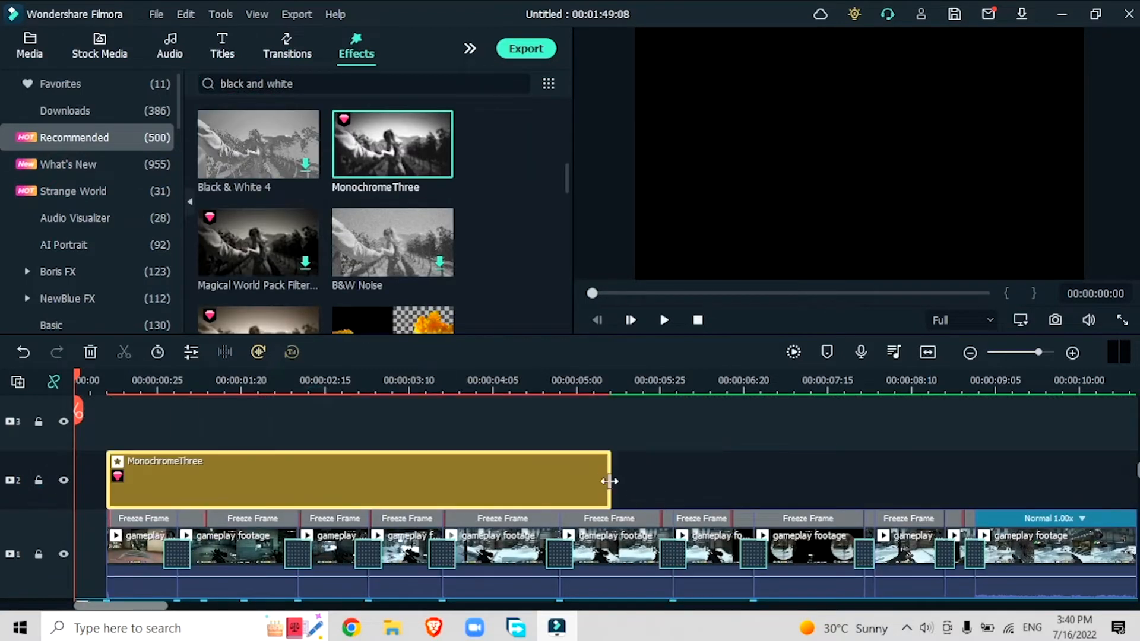
drag(610, 481, 848, 486)
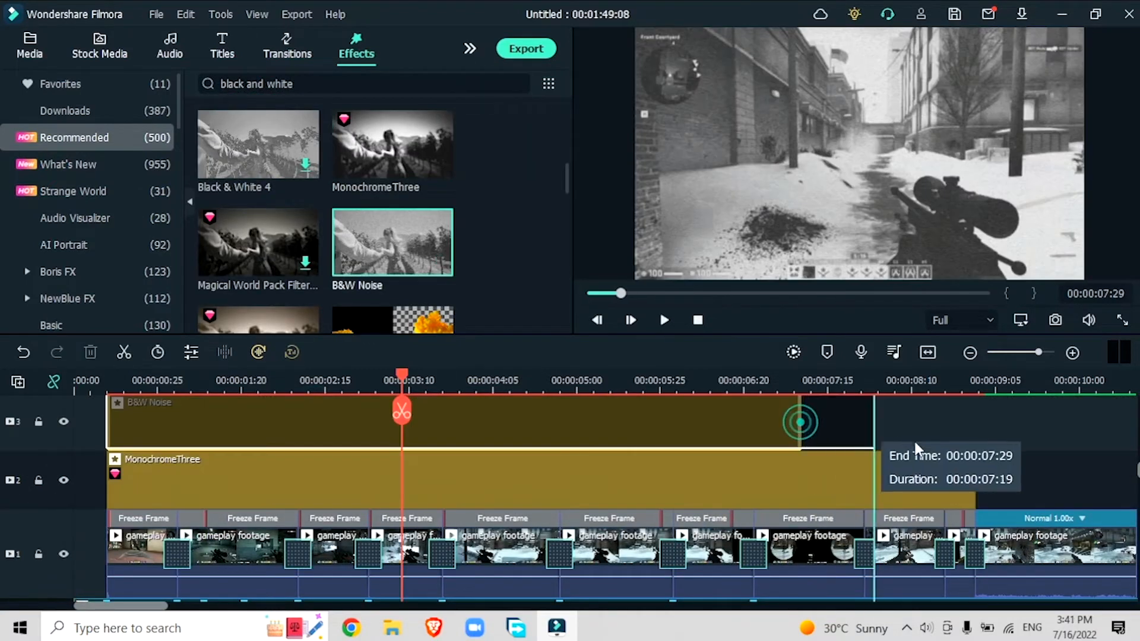
- Stretch the B&W Noise effect to the end of the freeze frames and apply it at a strength of 66
drag(914, 440, 975, 474)
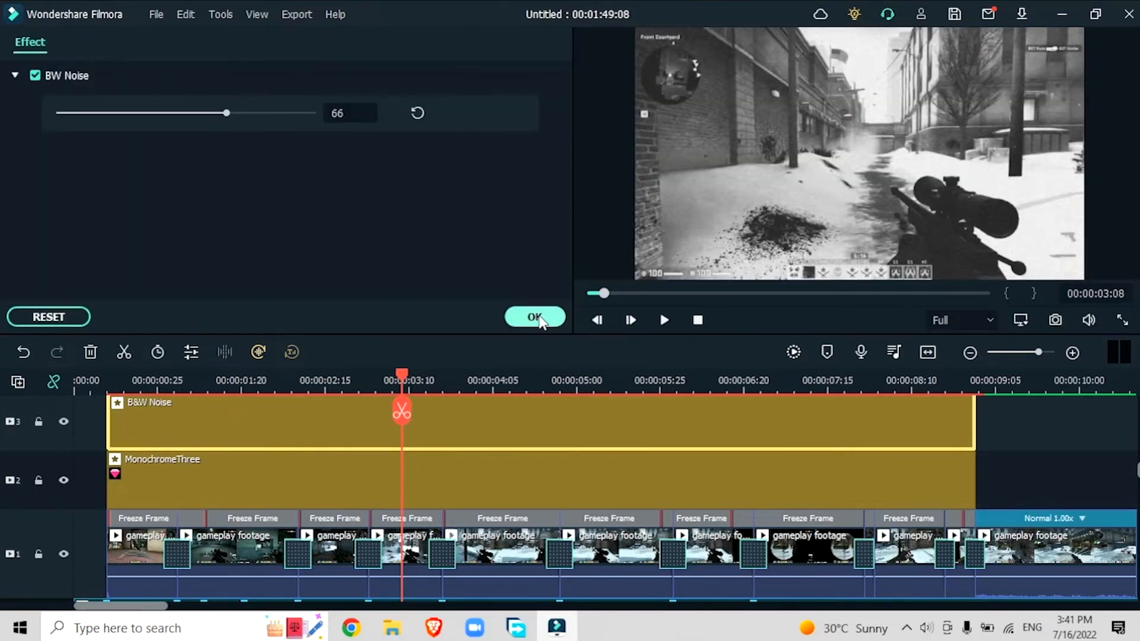
click(534, 317)
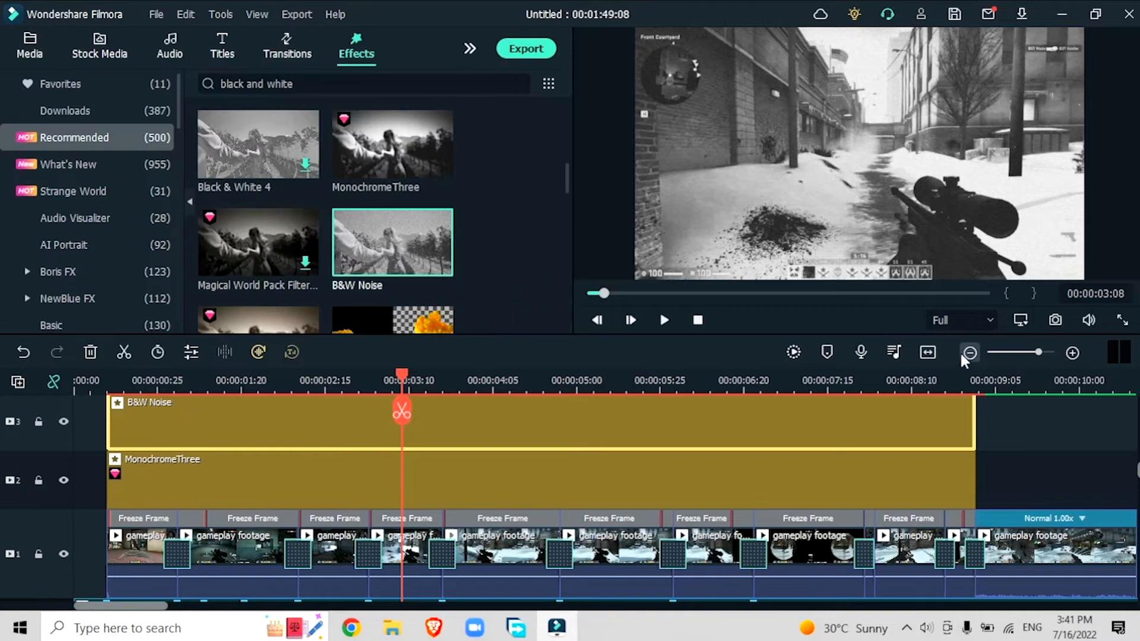
- Play back the end of the freeze-frame section and move the next gameplay clip directly behind it at about 00:00:10:16
click(962, 353)
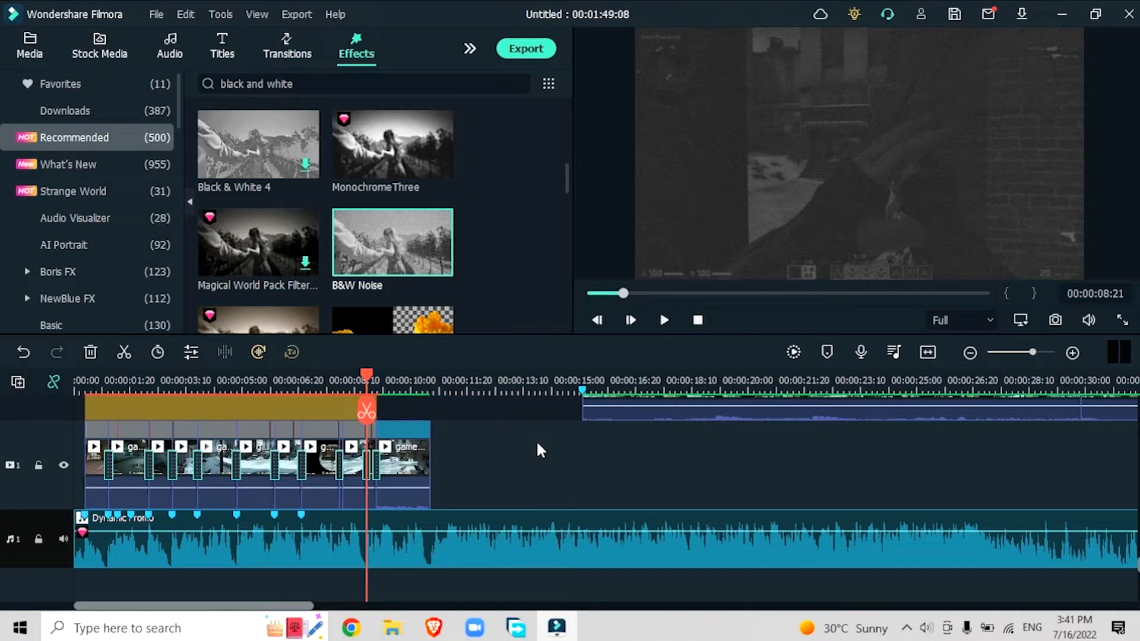
key(space)
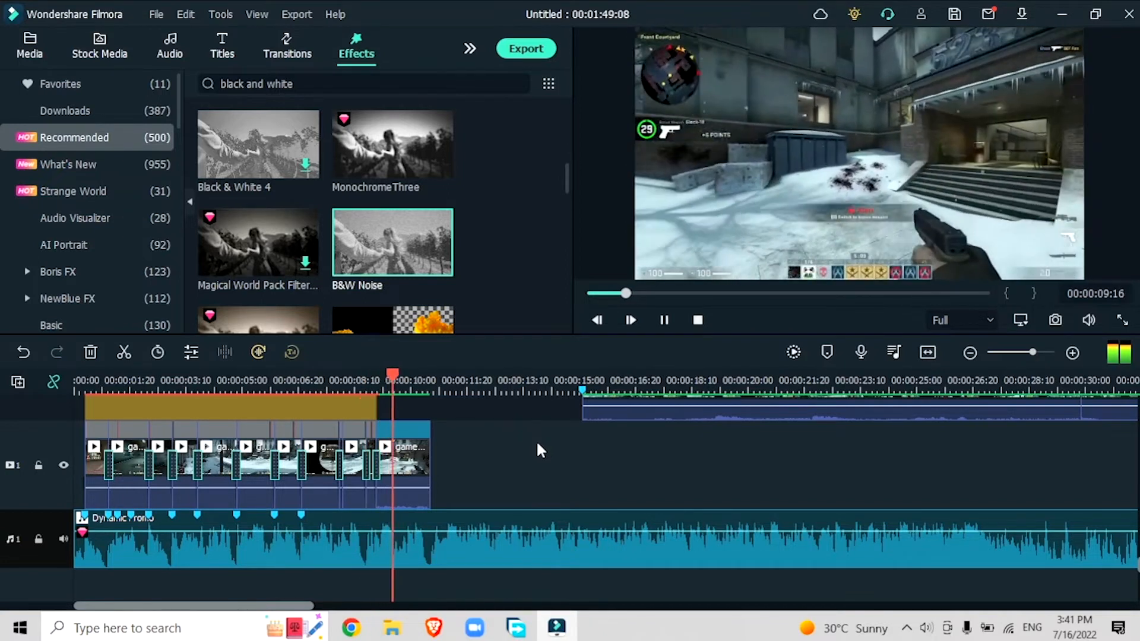
key(space)
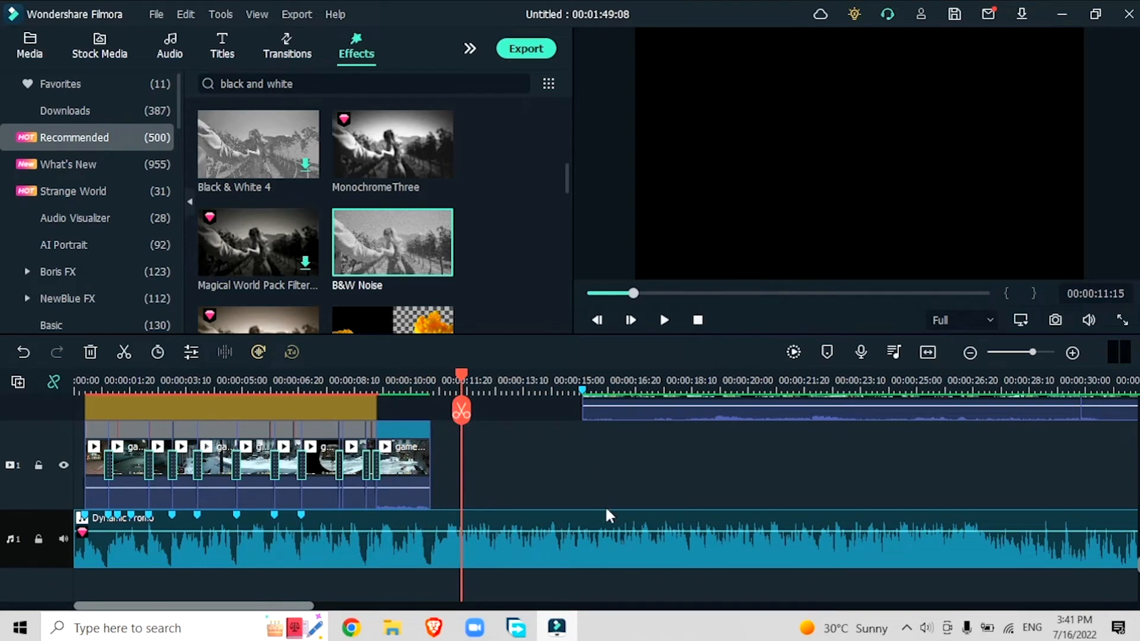
scroll(606, 510, up, 2)
drag(710, 447, 565, 533)
scroll(477, 558, down, 2)
click(428, 383)
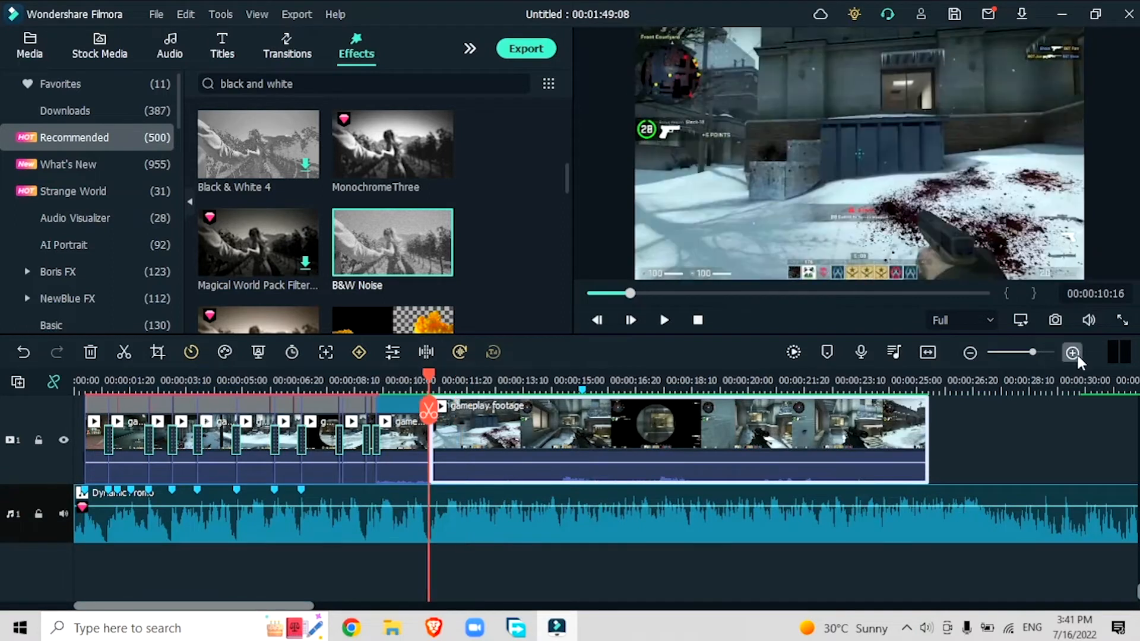
- Play the music after the drop and add a beat marker to the Dynamic Promo track at 00:00:11:07
click(1072, 353)
drag(137, 606, 209, 611)
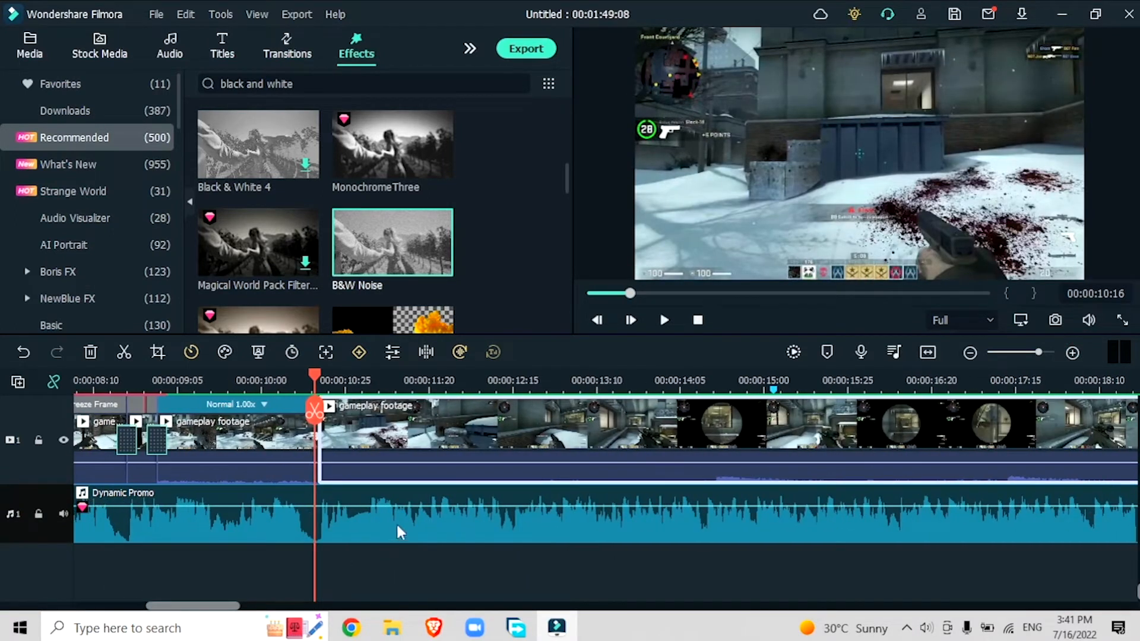
click(397, 530)
key(space)
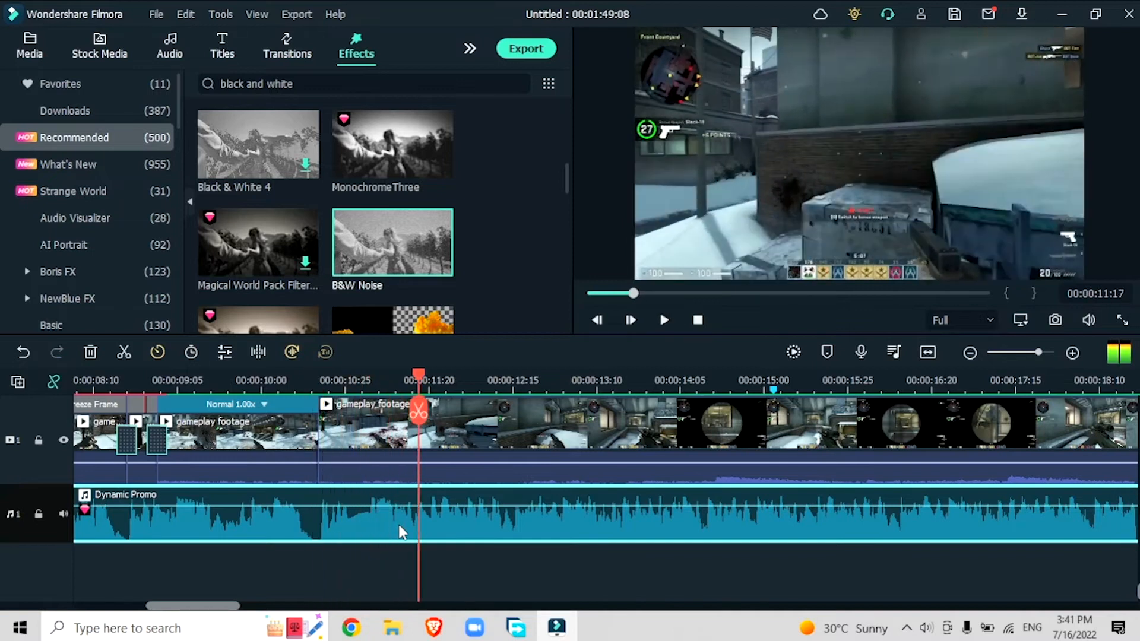
click(333, 371)
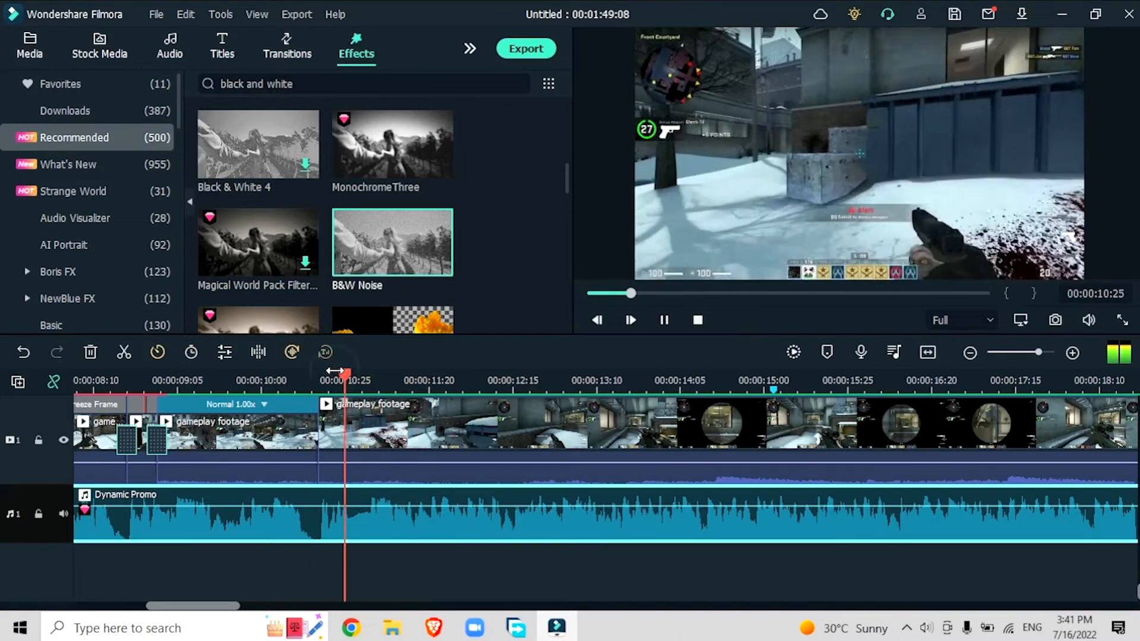
key(space)
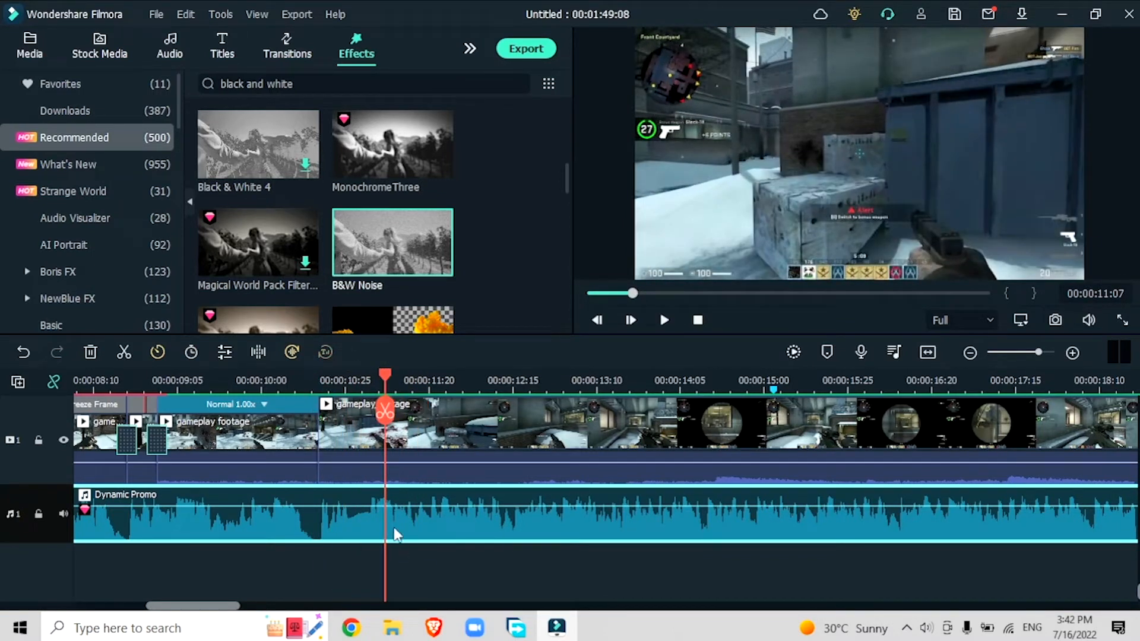
- Split the gameplay clip at 00:00:12:28, delete the part before the cut and move the remainder back against the previous clip
click(419, 452)
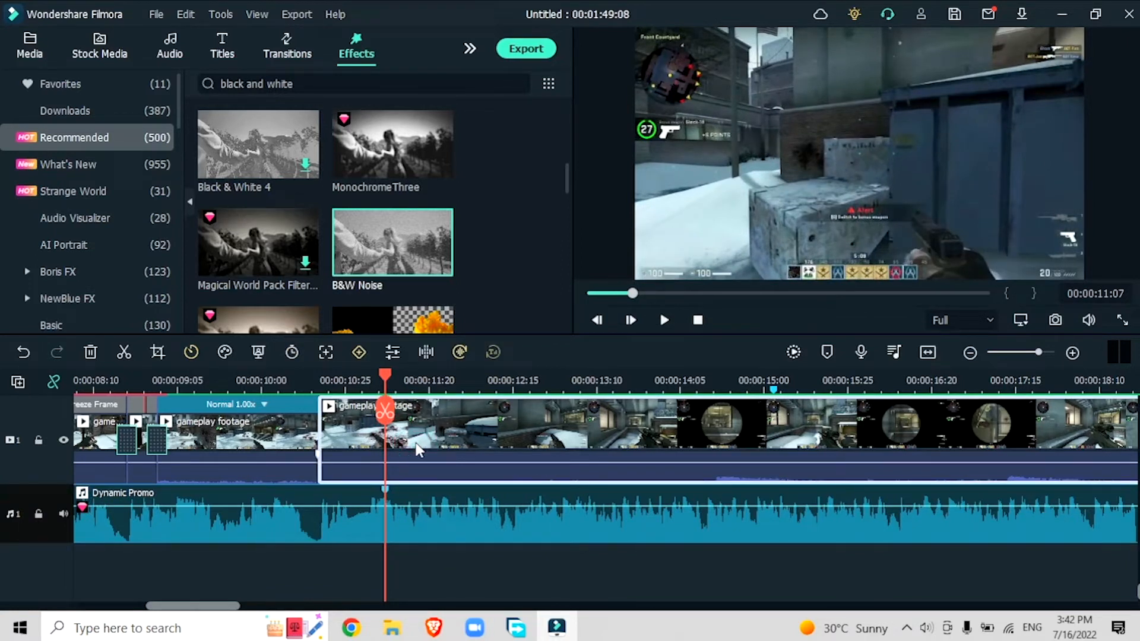
scroll(385, 513, up, 1)
scroll(385, 514, down, 1)
drag(384, 515, 556, 514)
click(558, 419)
click(465, 440)
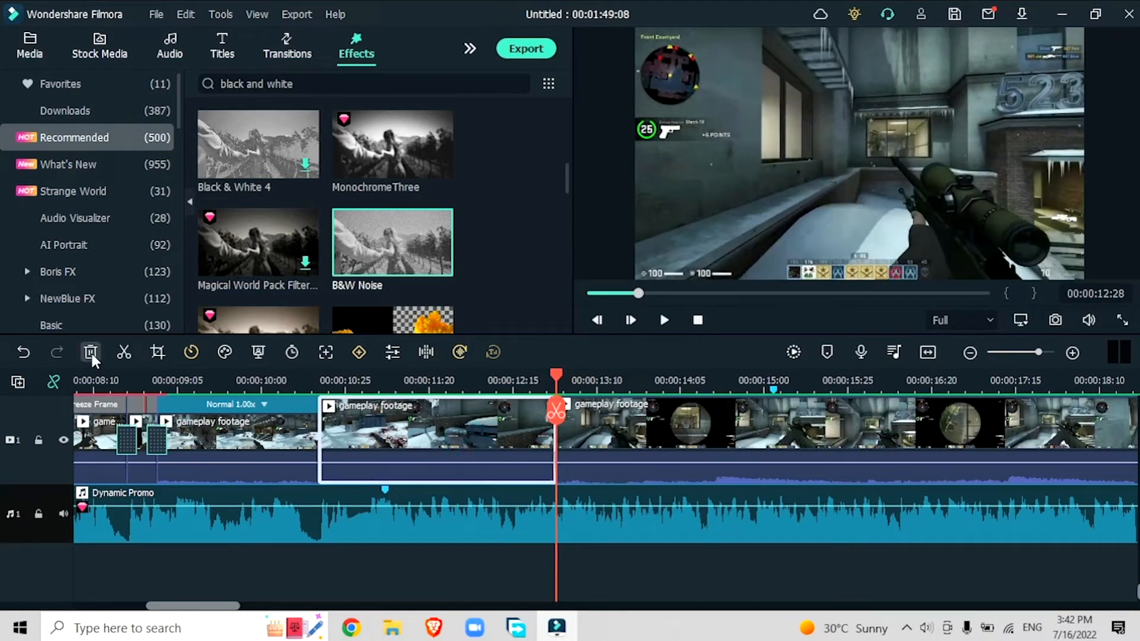
click(90, 352)
scroll(443, 560, up, 1)
drag(636, 486, 394, 488)
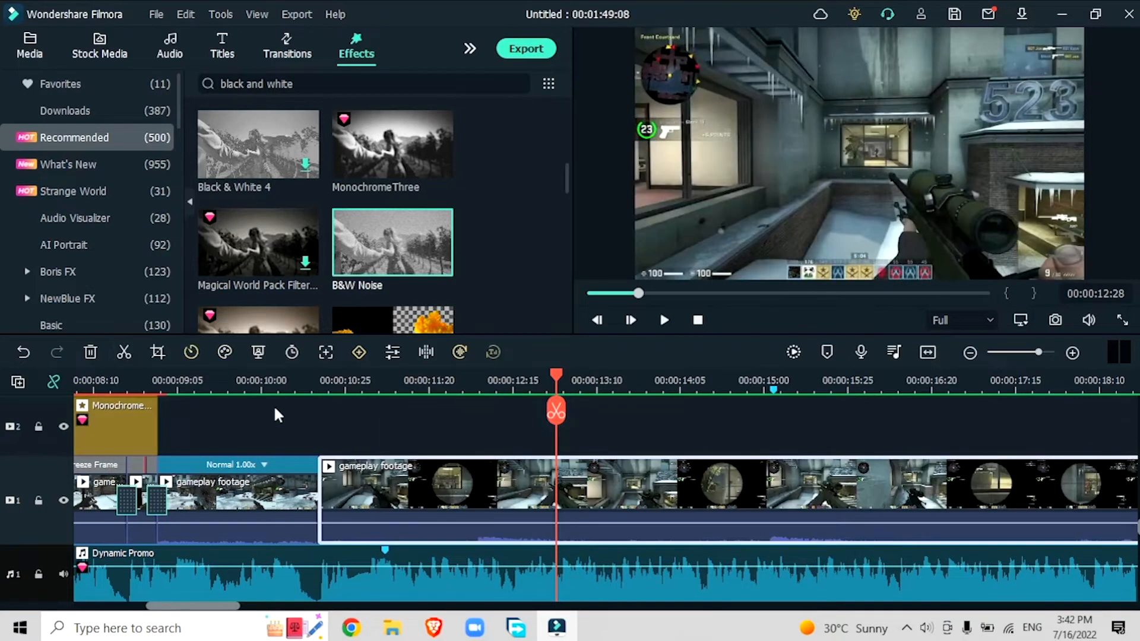
- Trim the gameplay clip's start so its shot falls on the 00:00:11:07 beat marker, and play back the passage
click(263, 381)
click(449, 380)
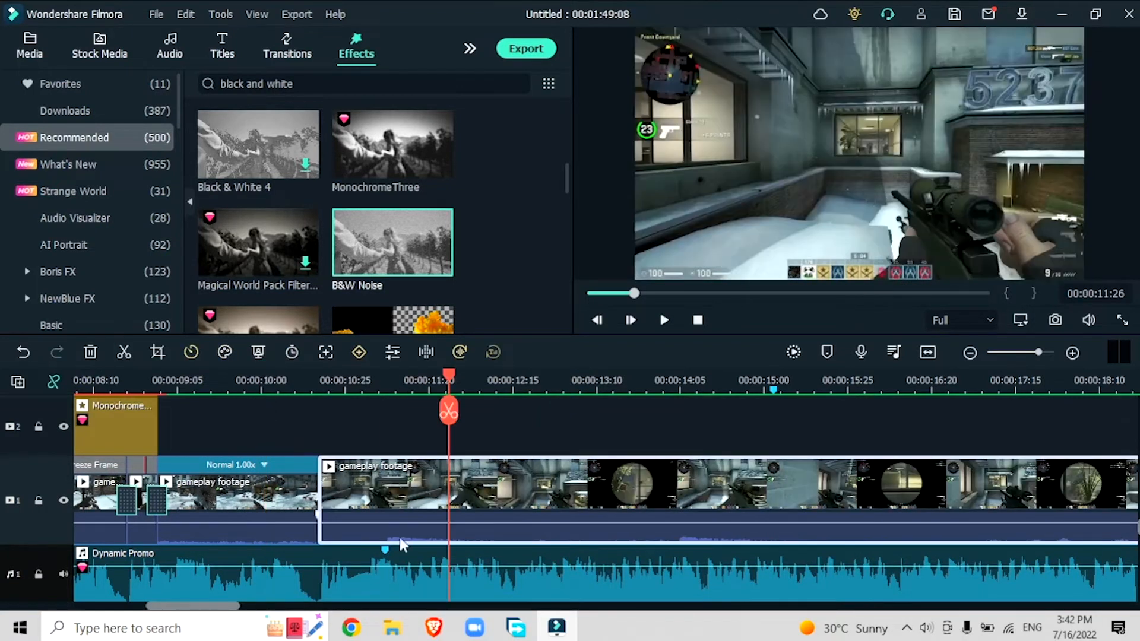
click(285, 383)
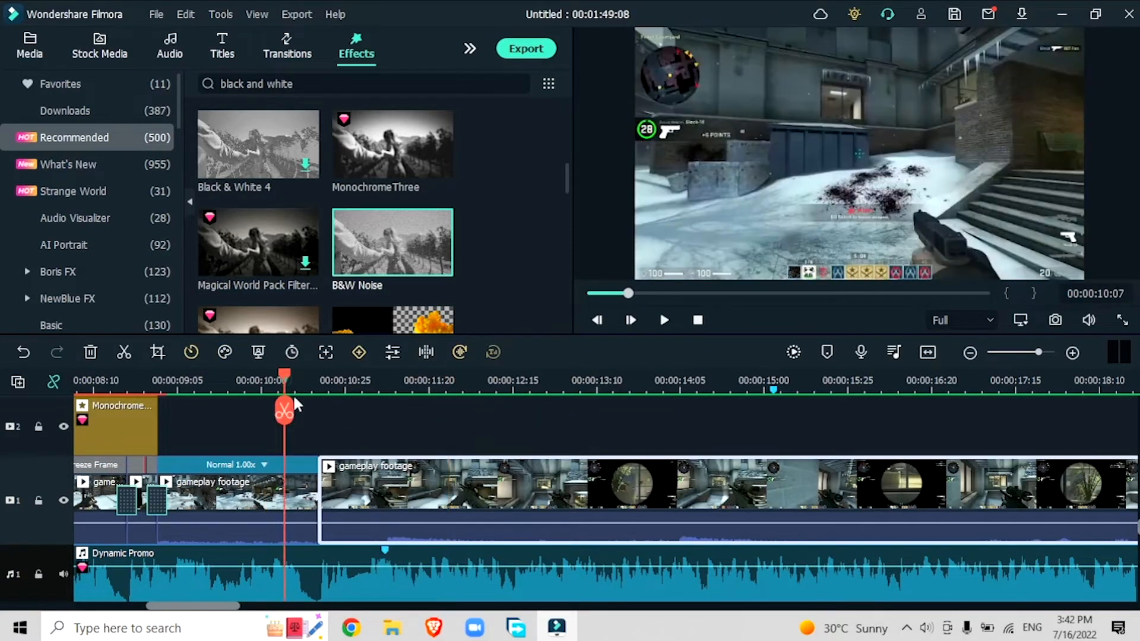
key(space)
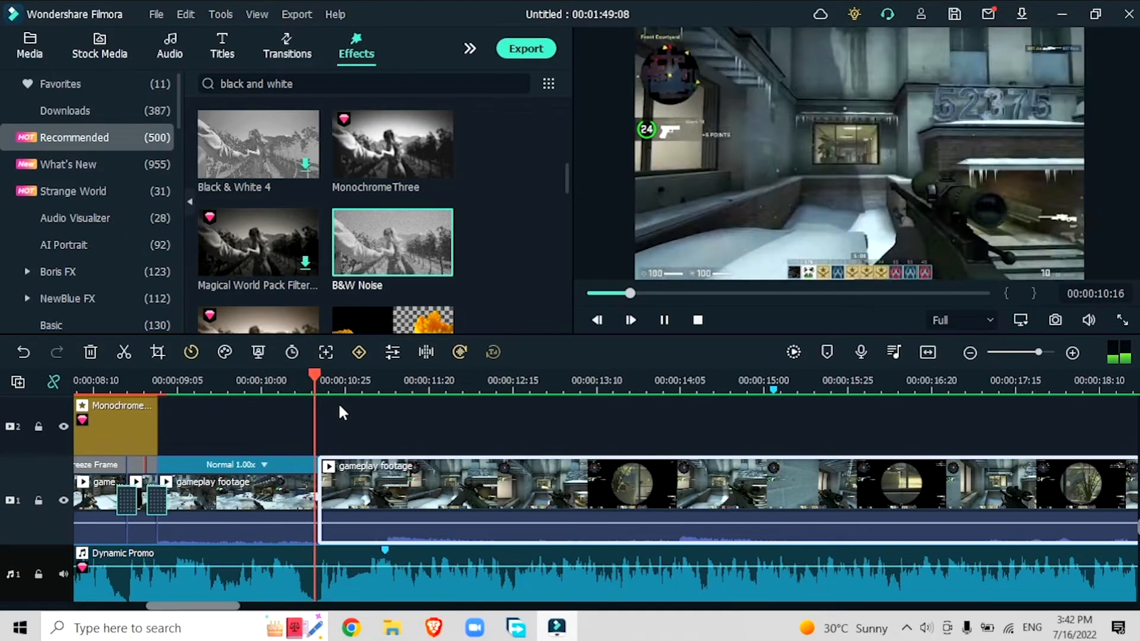
key(space)
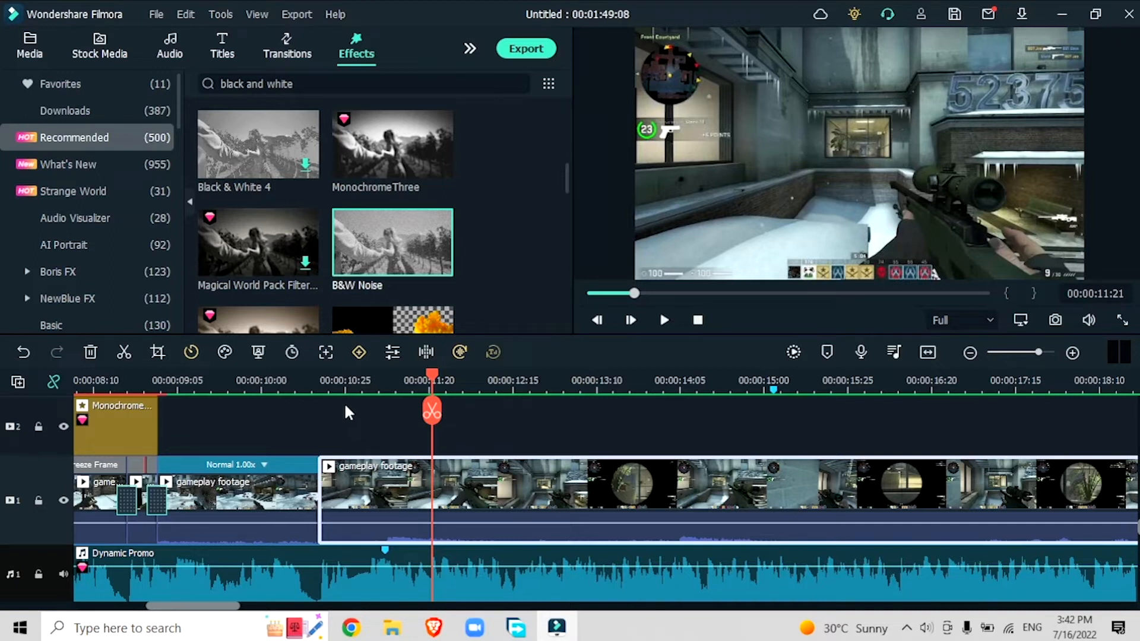
- Split the gameplay clip at 00:00:12:07 and duplicate its first part onto the track directly above the original
click(485, 380)
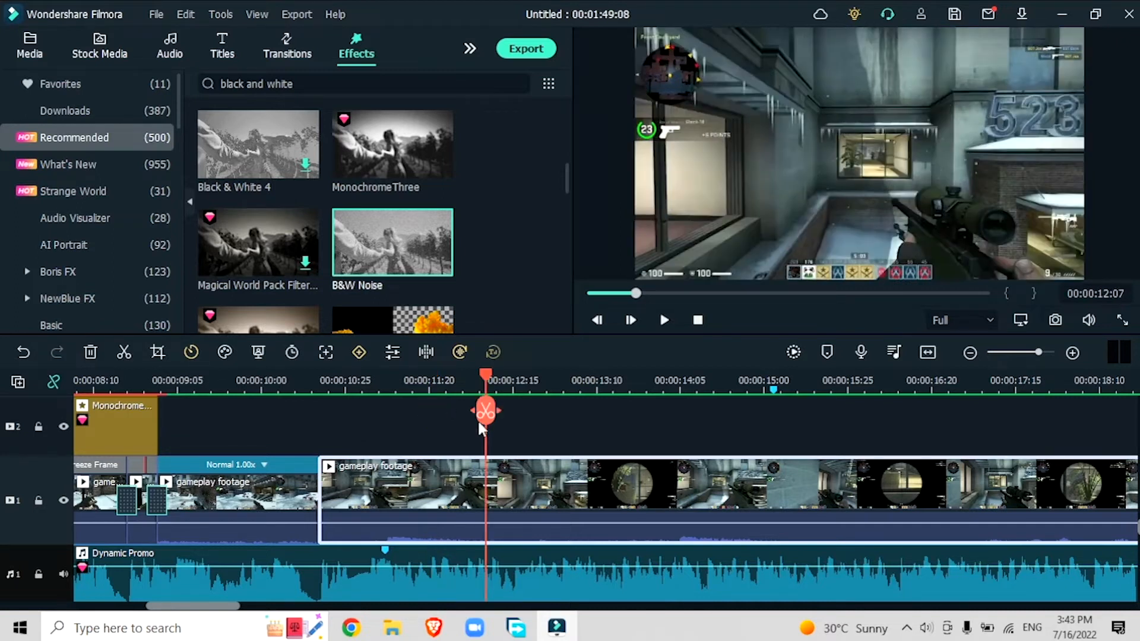
click(482, 415)
click(434, 511)
scroll(653, 427, down, 1)
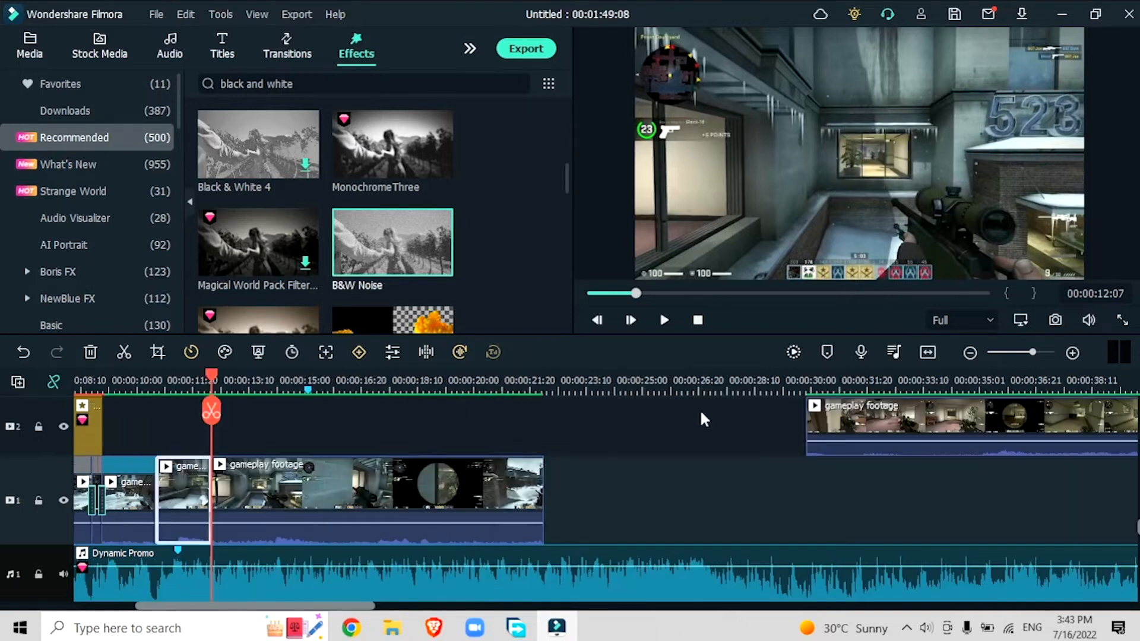
click(616, 381)
key(ctrl+v)
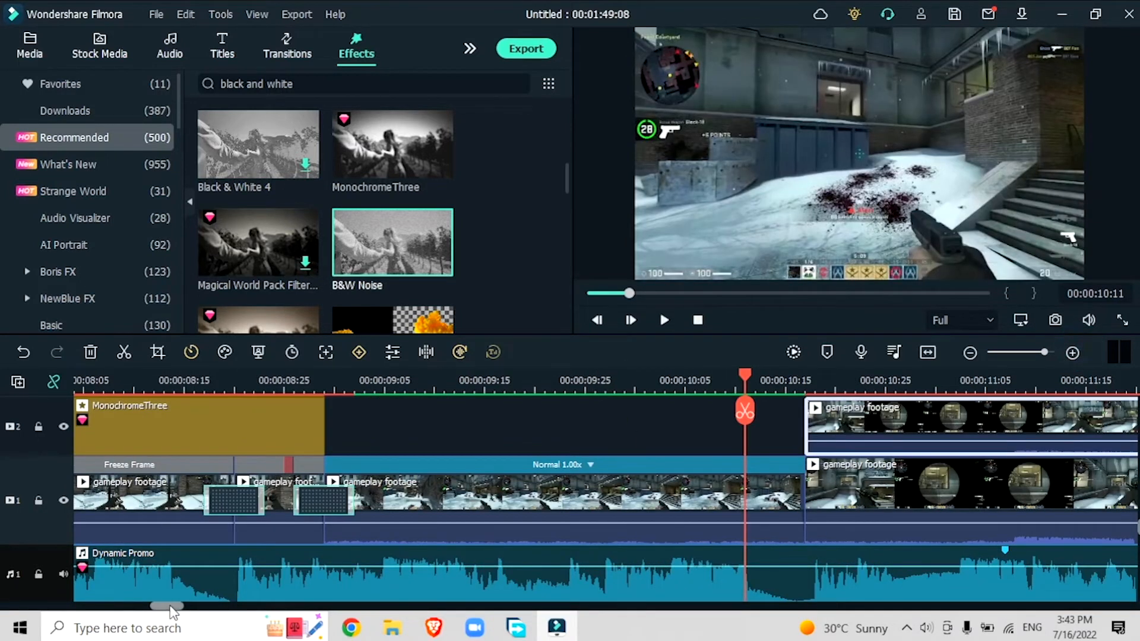
- Apply the BCC Fast Lens Blur effect to the duplicated gameplay clip on the upper track
mouse_move(170, 606)
mouse_down()
mouse_move(190, 606)
mouse_move(176, 607)
mouse_up()
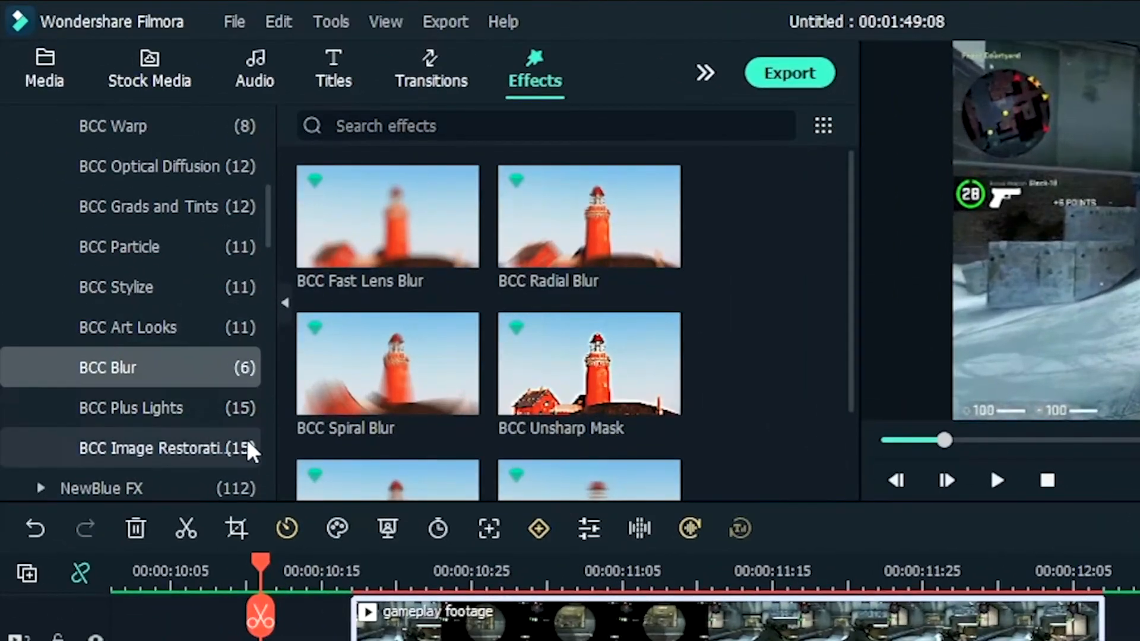
mouse_move(851, 305)
mouse_down()
mouse_move(847, 314)
mouse_move(849, 300)
mouse_up()
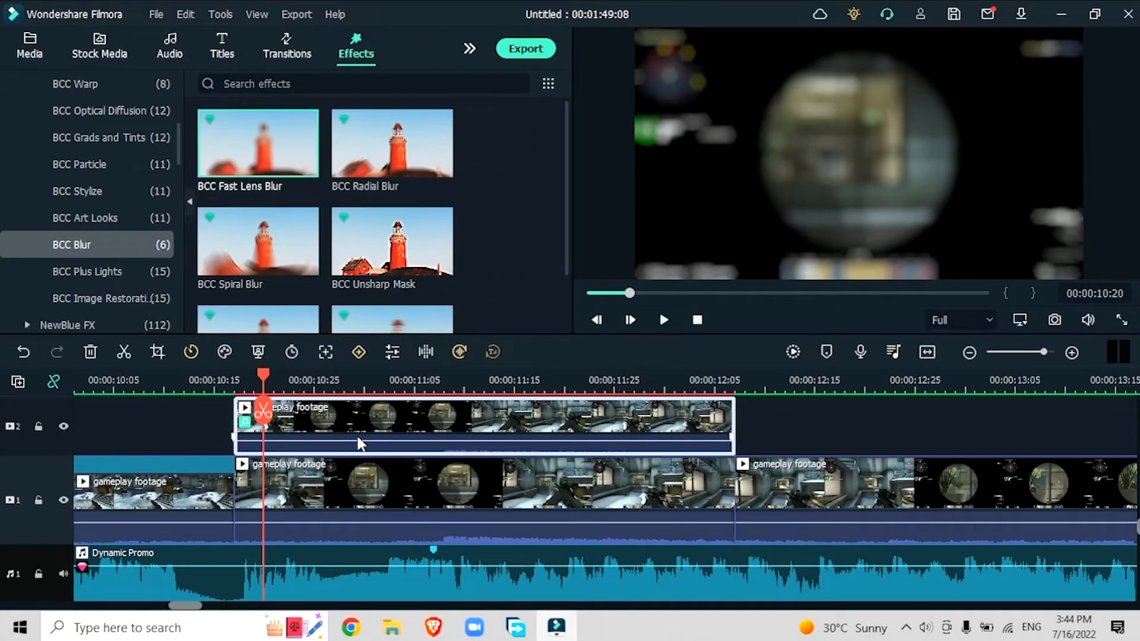
- Add a custom animation keyframe at 100% opacity to the blurred upper-track clip, just before the 00:00:11:07 beat marker
click(434, 550)
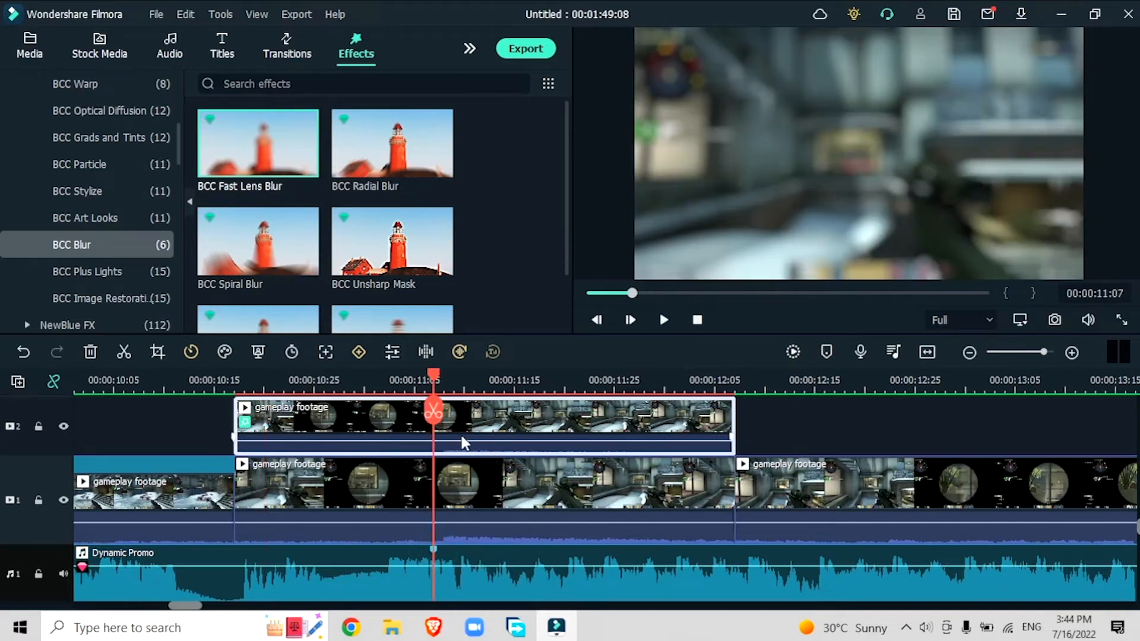
double_click(464, 443)
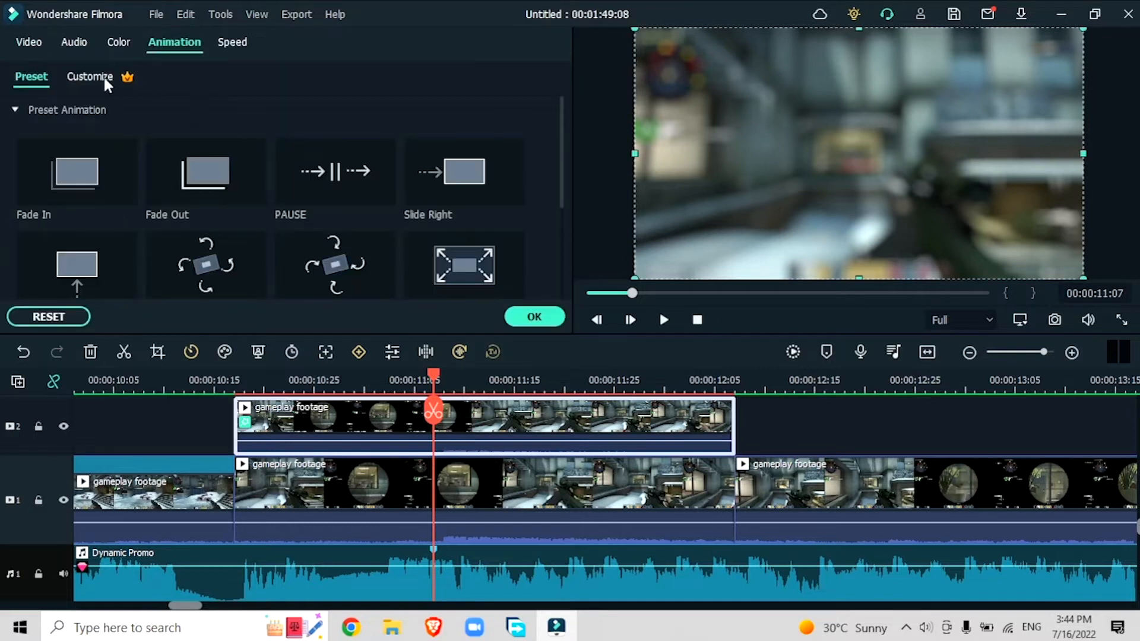
click(103, 77)
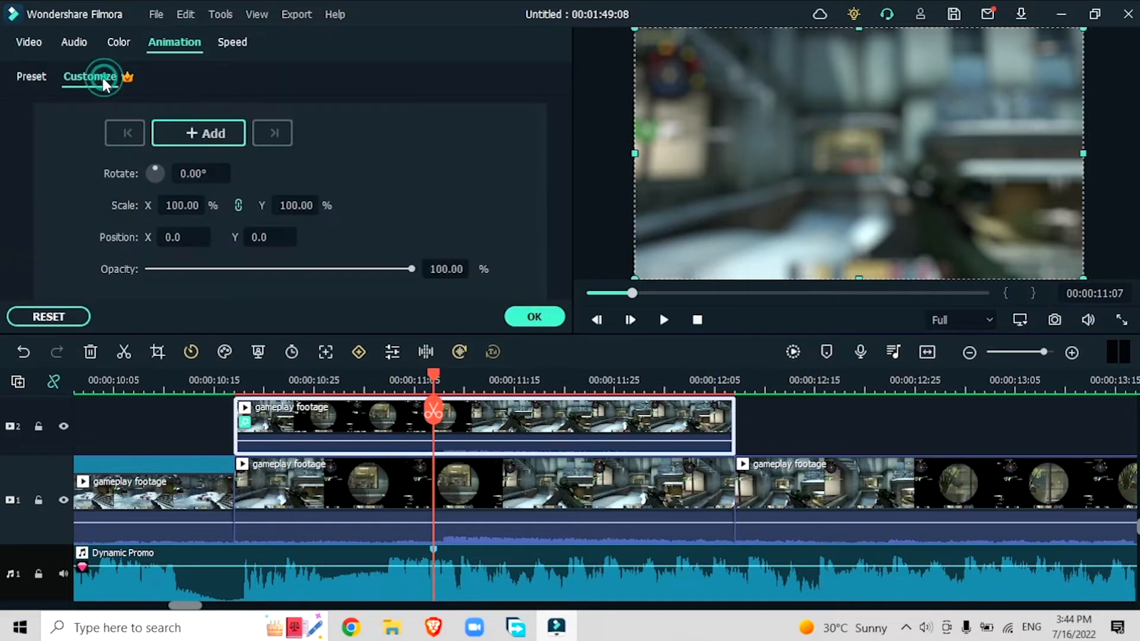
click(201, 138)
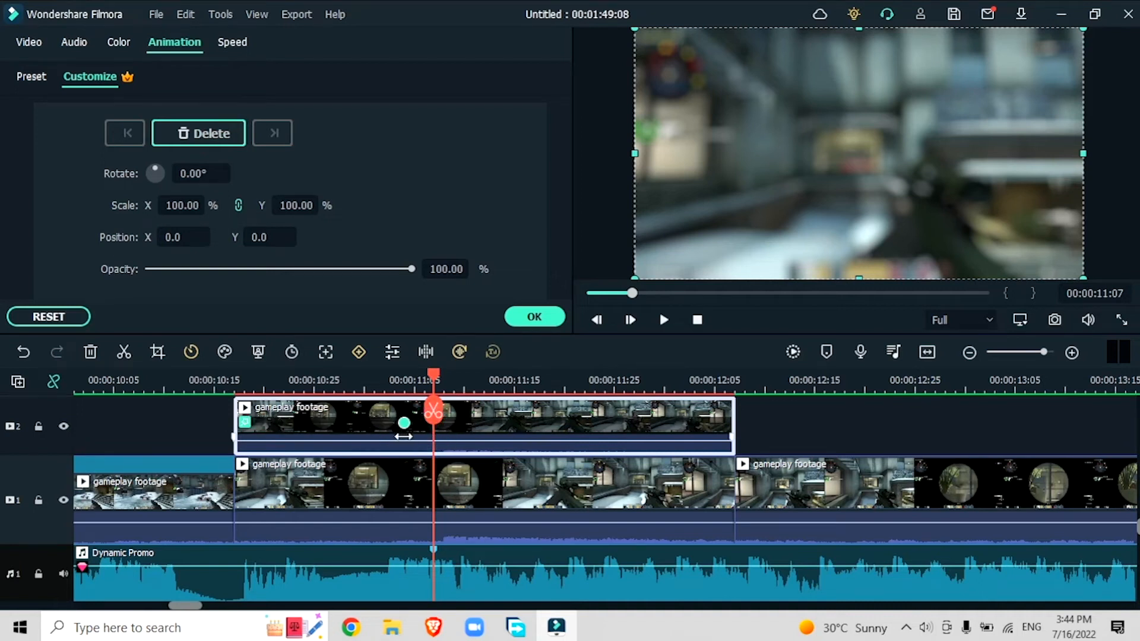
- Keyframe the blurred clip's opacity to 0% at the 00:00:11:07 beat marker and apply the animation
click(401, 375)
drag(403, 374, 429, 381)
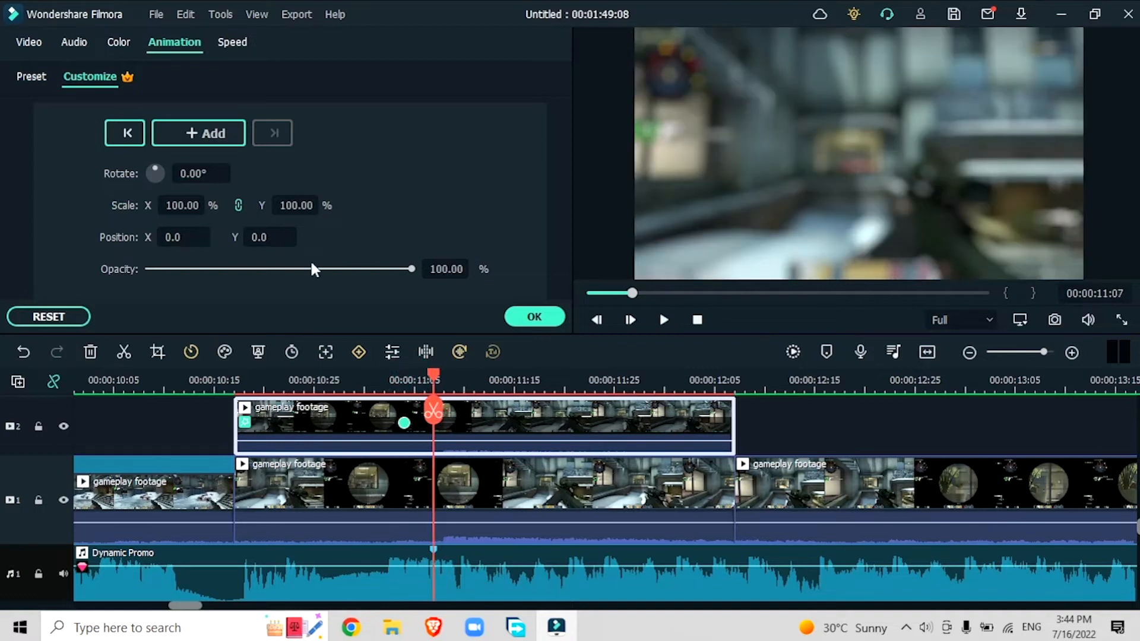
drag(400, 269, 92, 247)
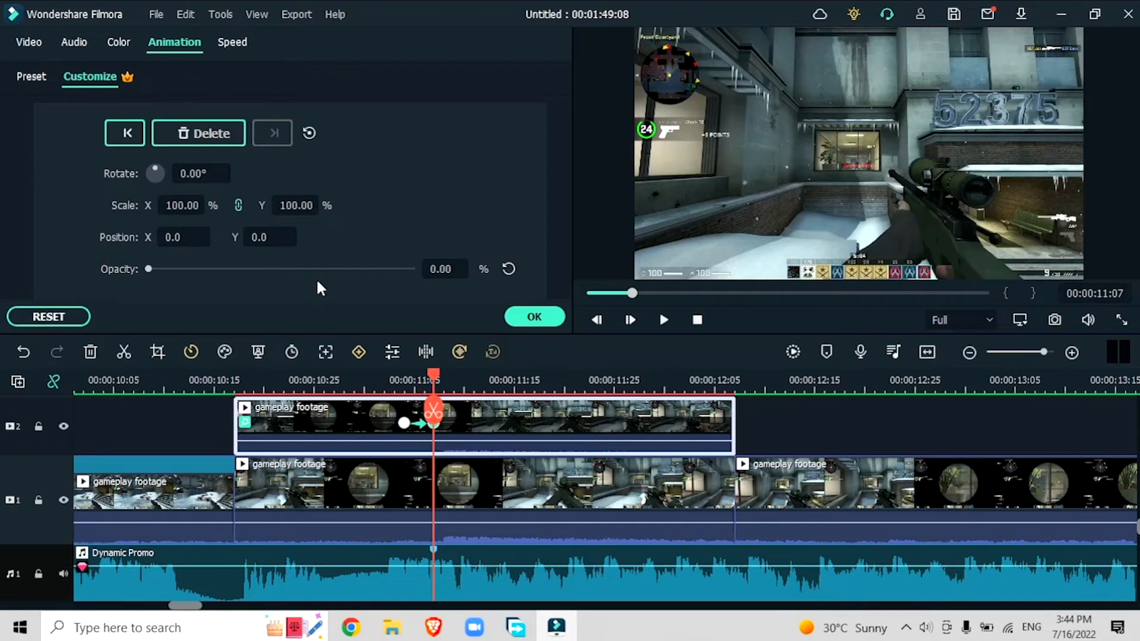
click(534, 316)
- Render a preview and play back the passage around the 00:00:11:07 marker to check the blur fading out at the shot
click(324, 374)
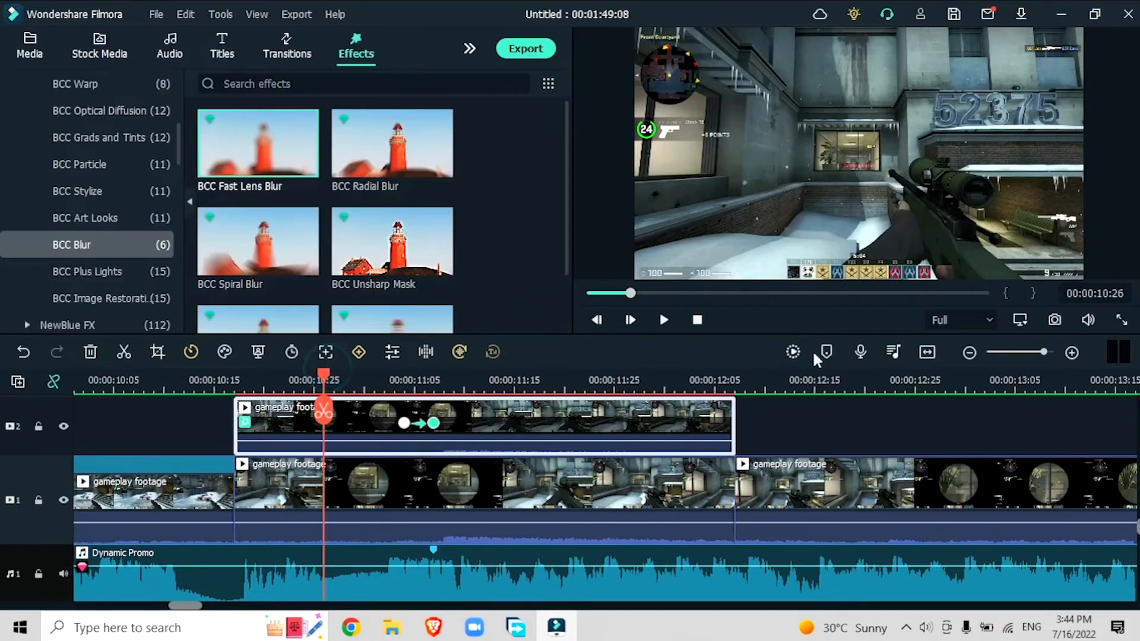
click(795, 350)
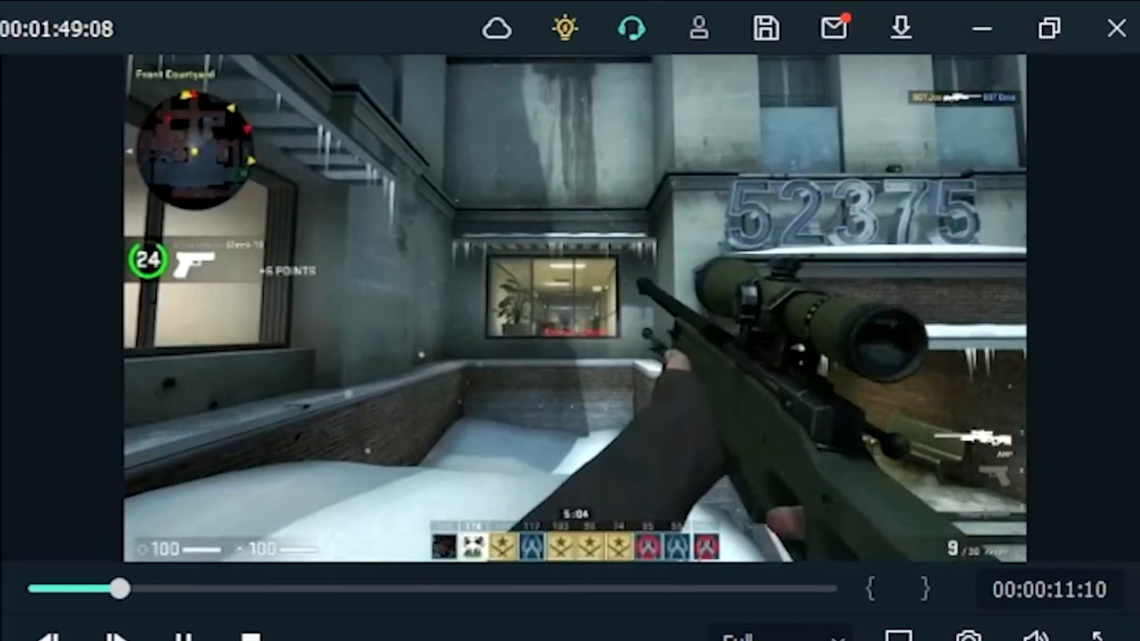
key(space)
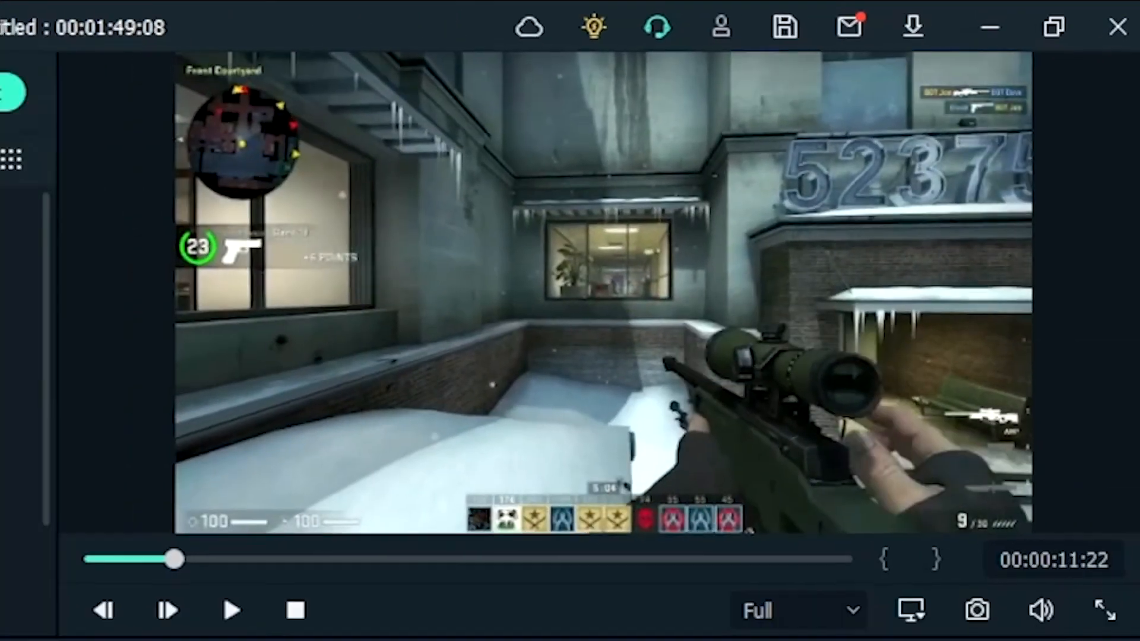
drag(585, 376, 344, 420)
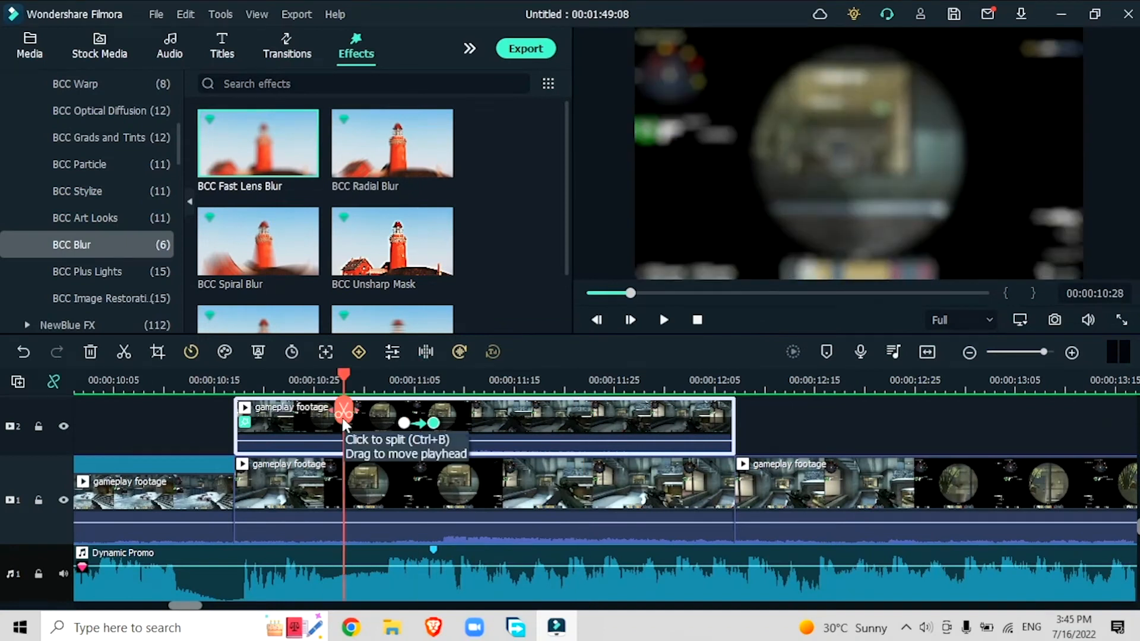
drag(343, 421, 456, 567)
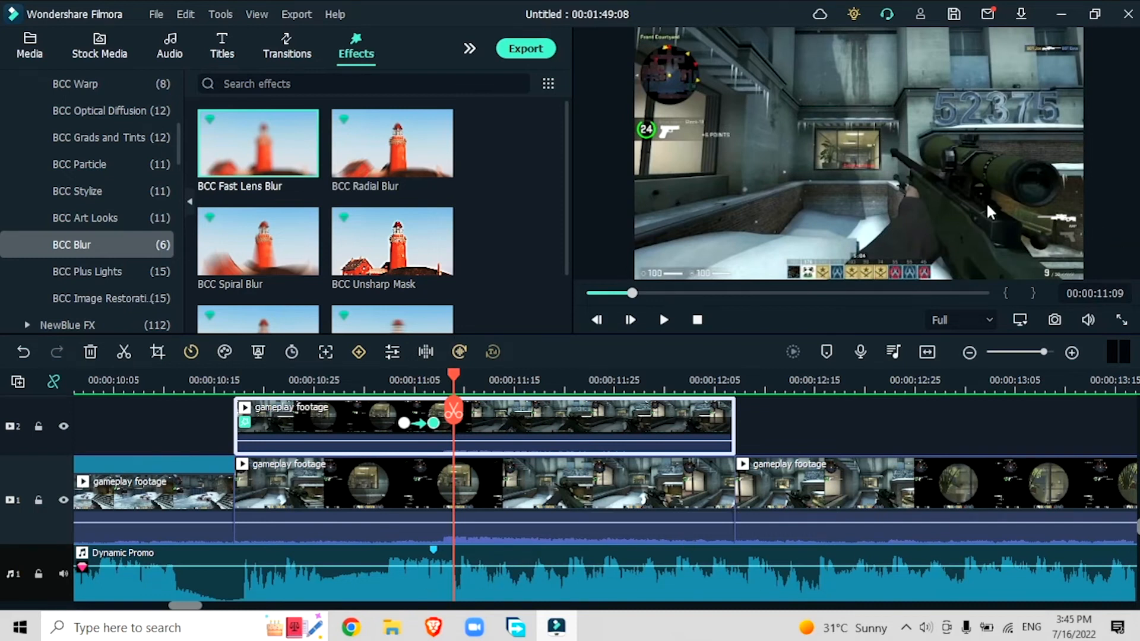
key(space)
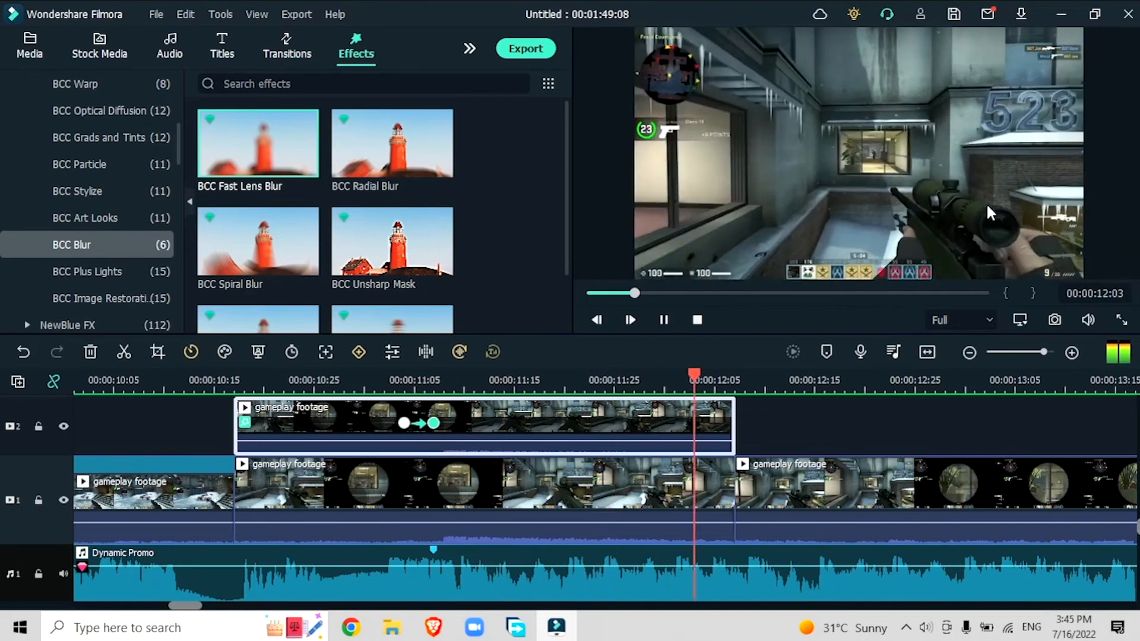
key(space)
- Render a preview of the gameplay clips up to the montage's end and play them back from 00:00:13:29
drag(179, 606, 194, 613)
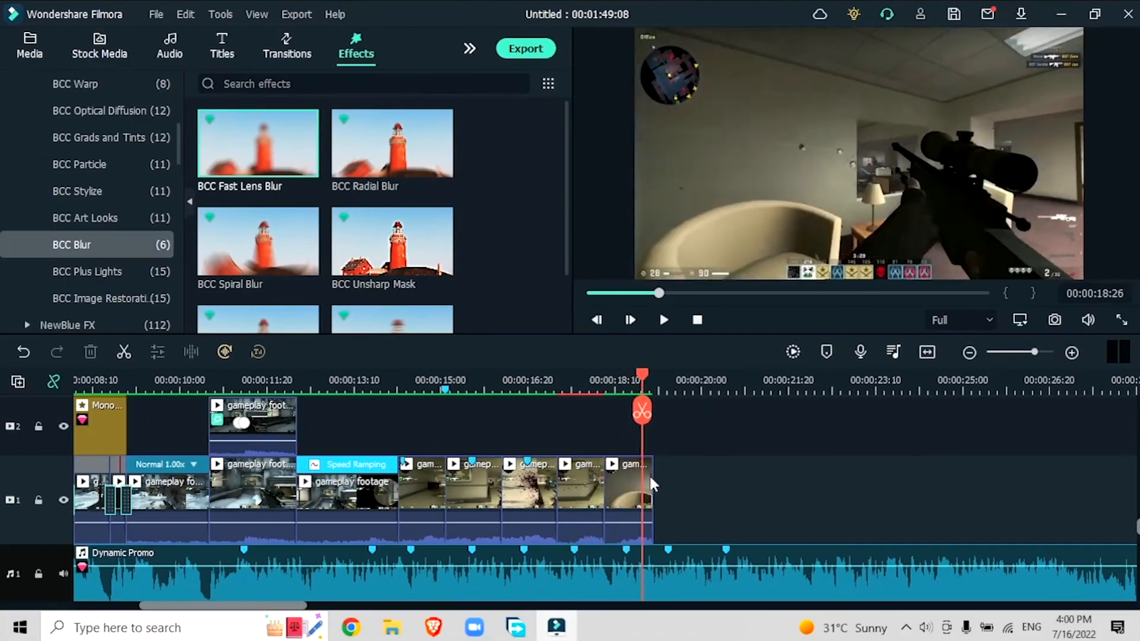
drag(649, 475, 412, 516)
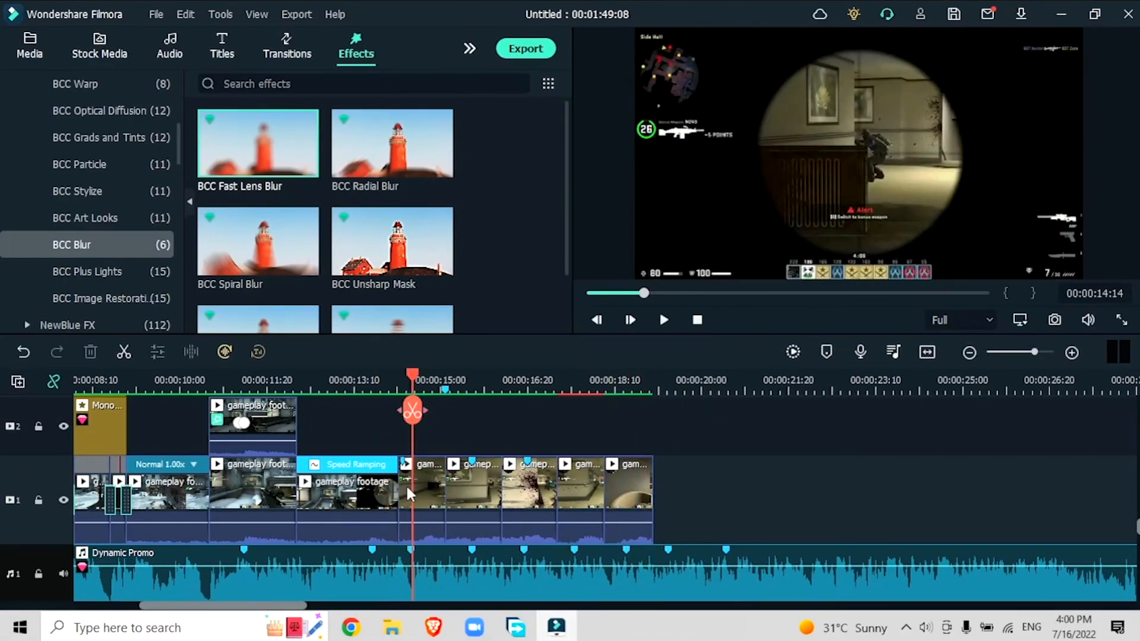
drag(415, 371, 425, 378)
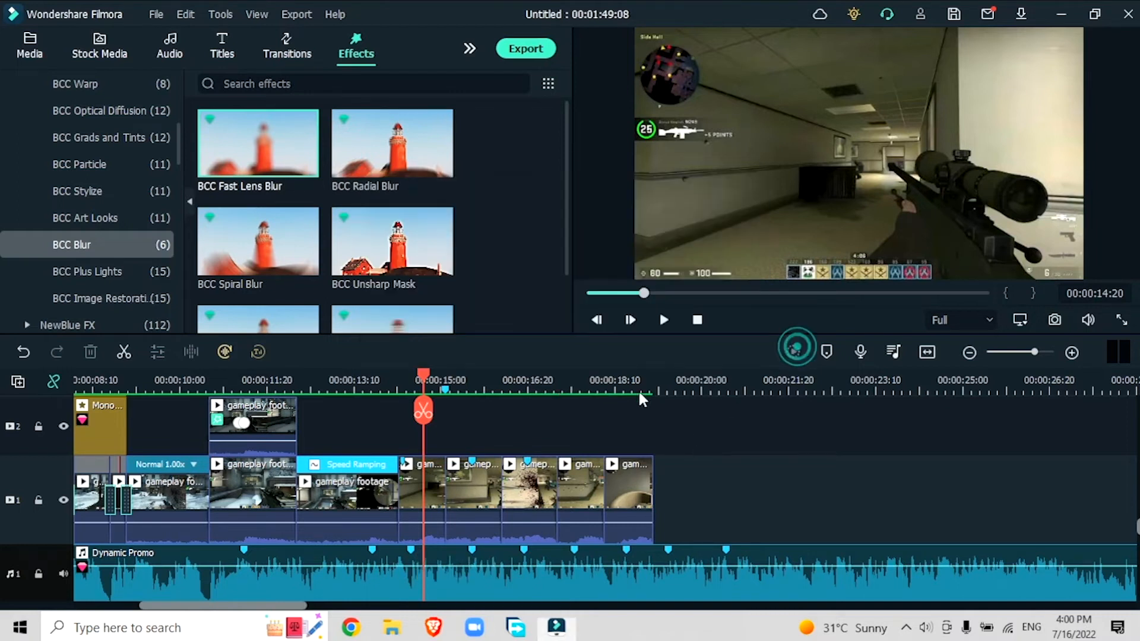
click(387, 379)
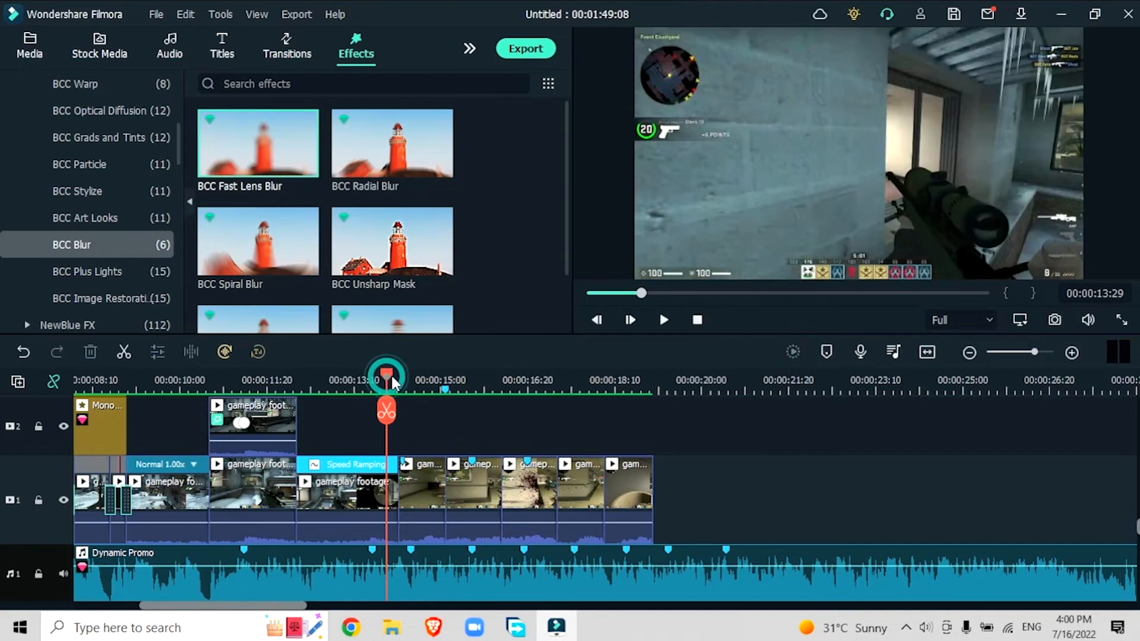
key(space)
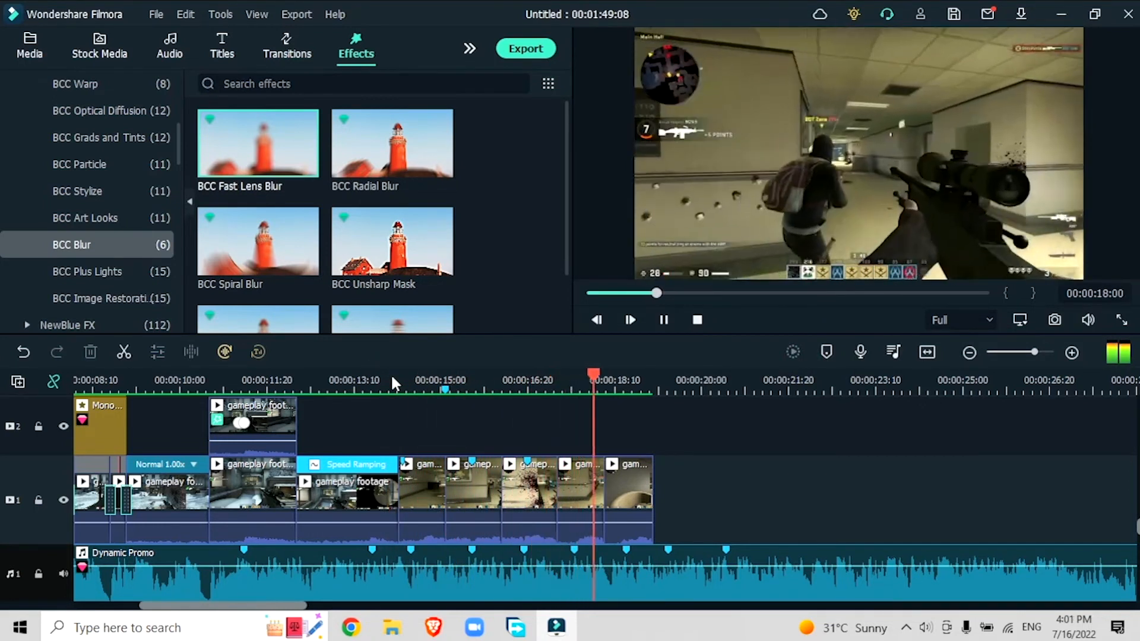
key(space)
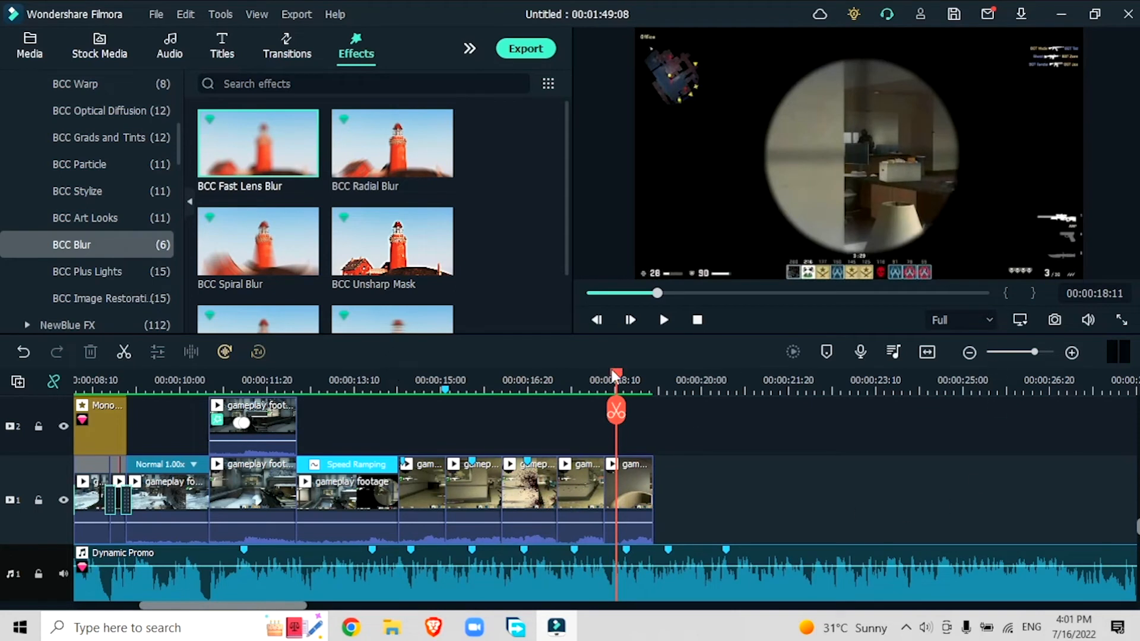
- Split the Dynamic Promo music at 00:00:19:14, just past the last gameplay clip, and delete the remainder
drag(611, 373, 673, 375)
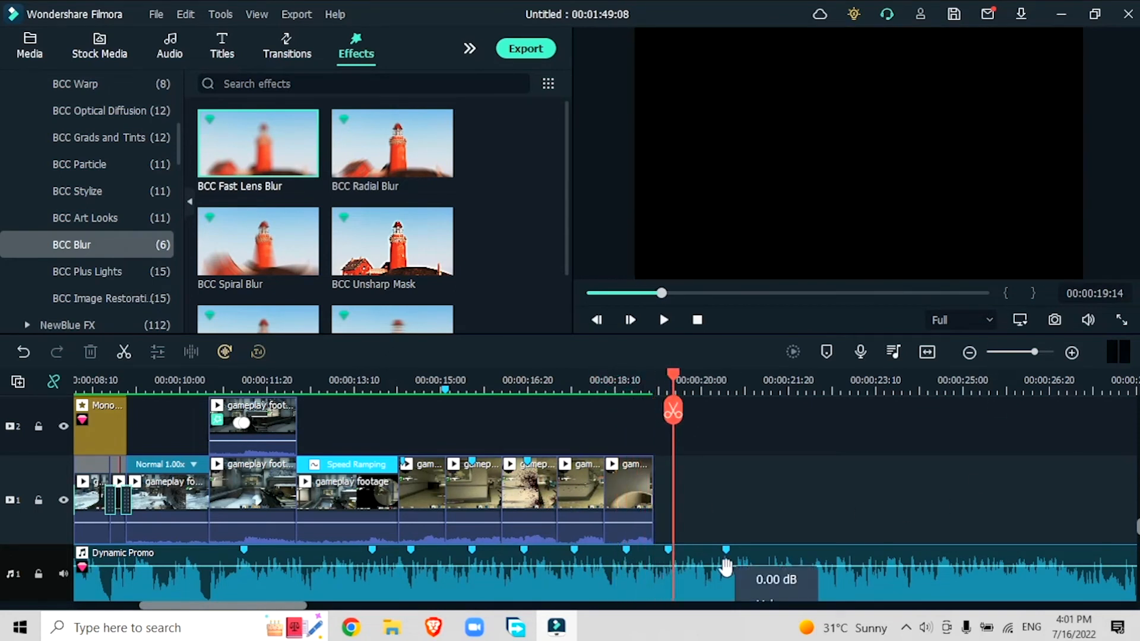
click(725, 579)
click(672, 410)
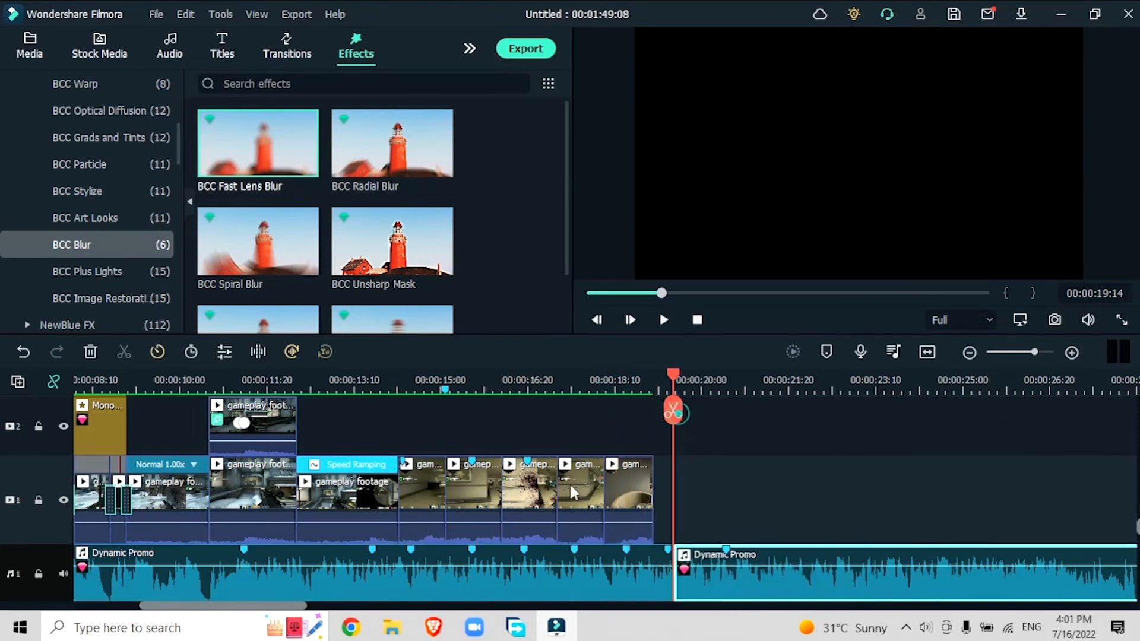
click(90, 352)
- Set a 0.51 s fade-out on the Dynamic Promo music clip
double_click(580, 583)
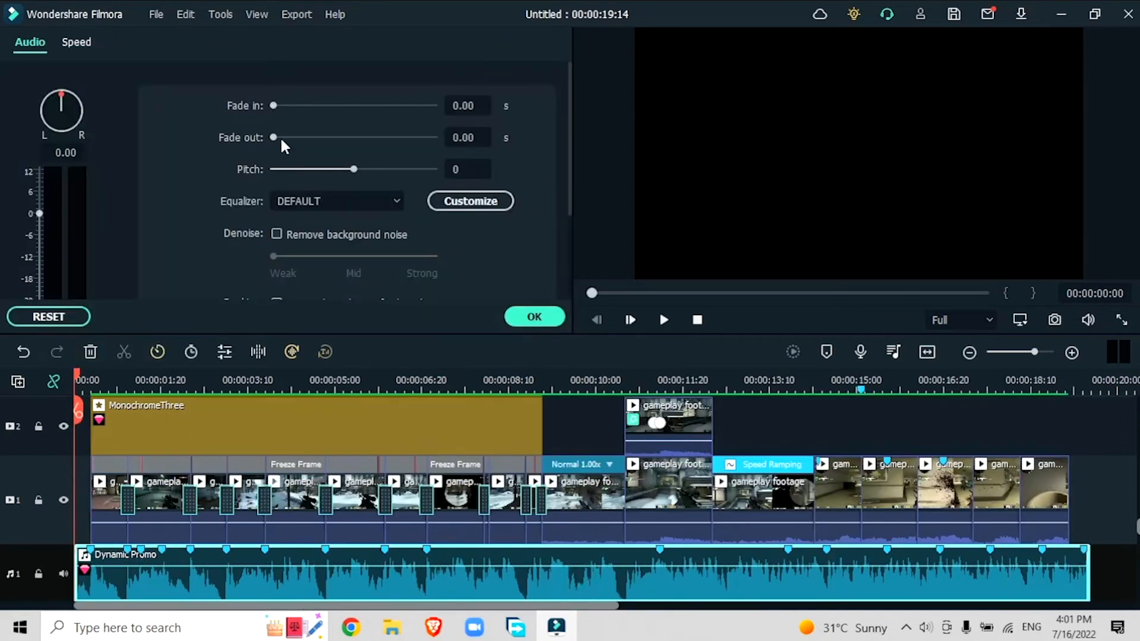
mouse_move(277, 136)
mouse_down()
mouse_move(291, 136)
mouse_move(279, 141)
mouse_up()
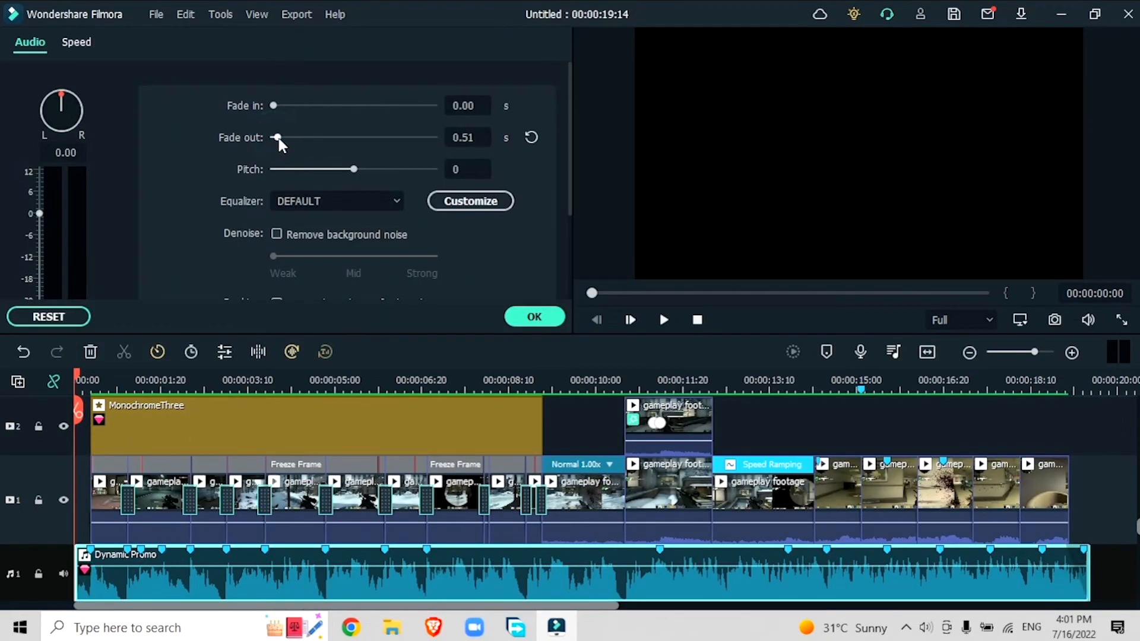
click(529, 317)
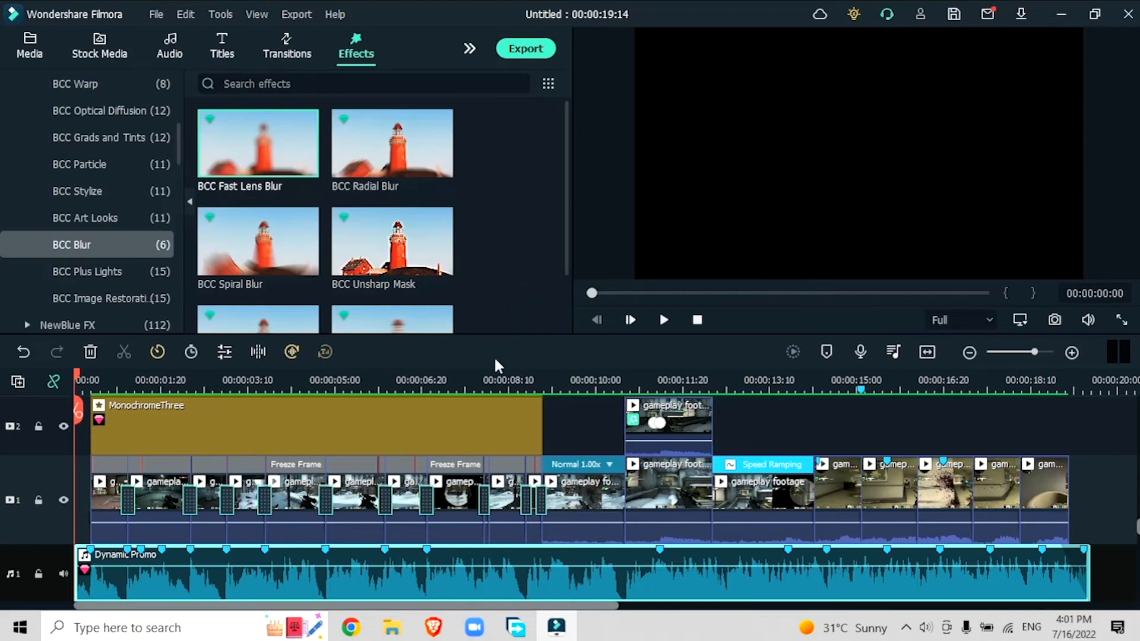
- Add the Fade transition to the start of the first gameplay clip
click(284, 47)
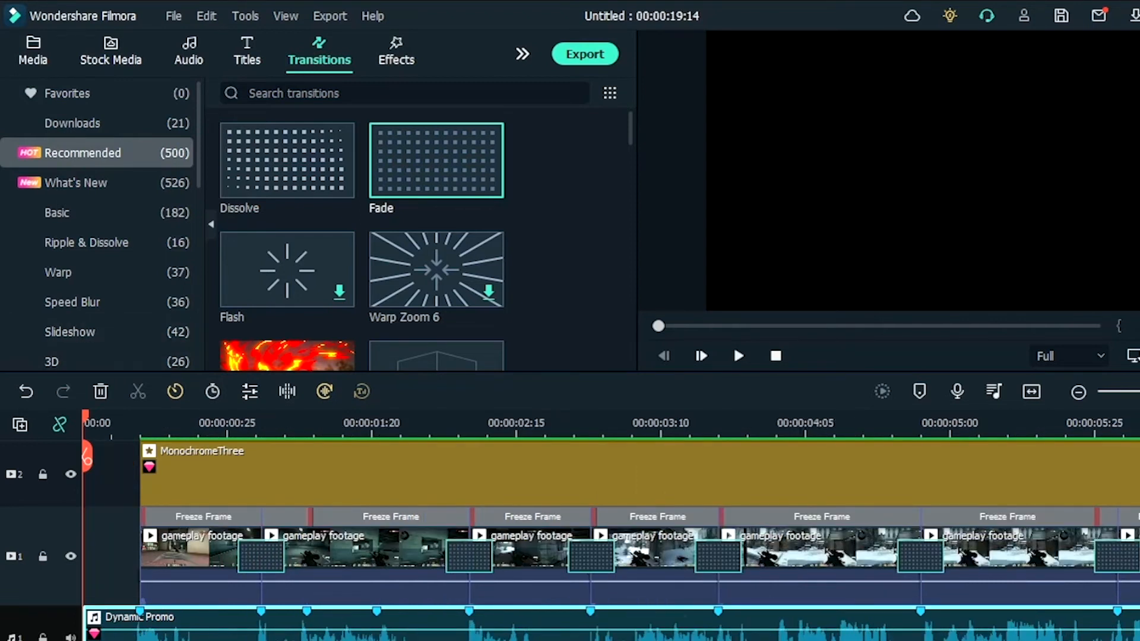
drag(436, 160, 237, 564)
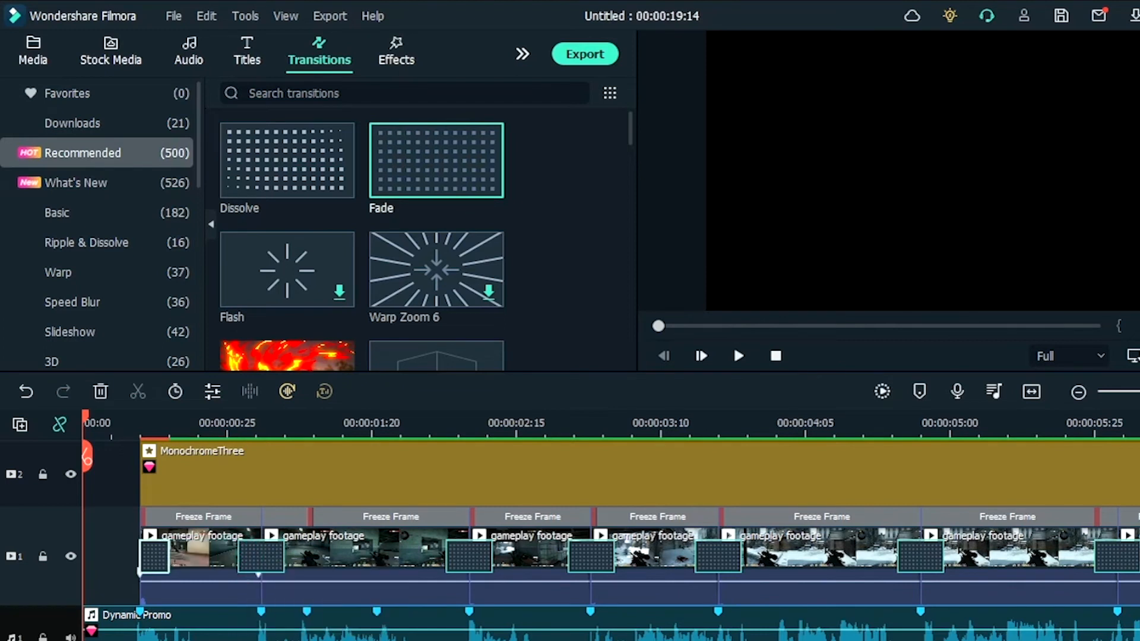
- Add short Speed Blur transitions before and after the blurred section: Blurry Roll 2 at its start cut and Blurry Cross 4 at its end cut
scroll(610, 522, right, 12)
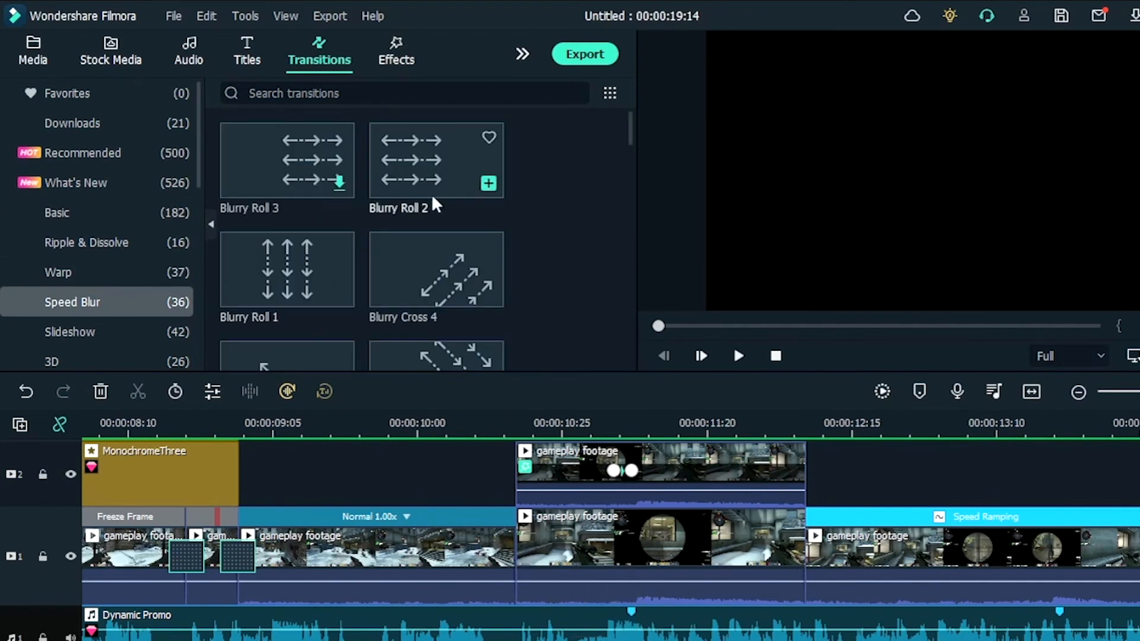
drag(430, 190, 516, 571)
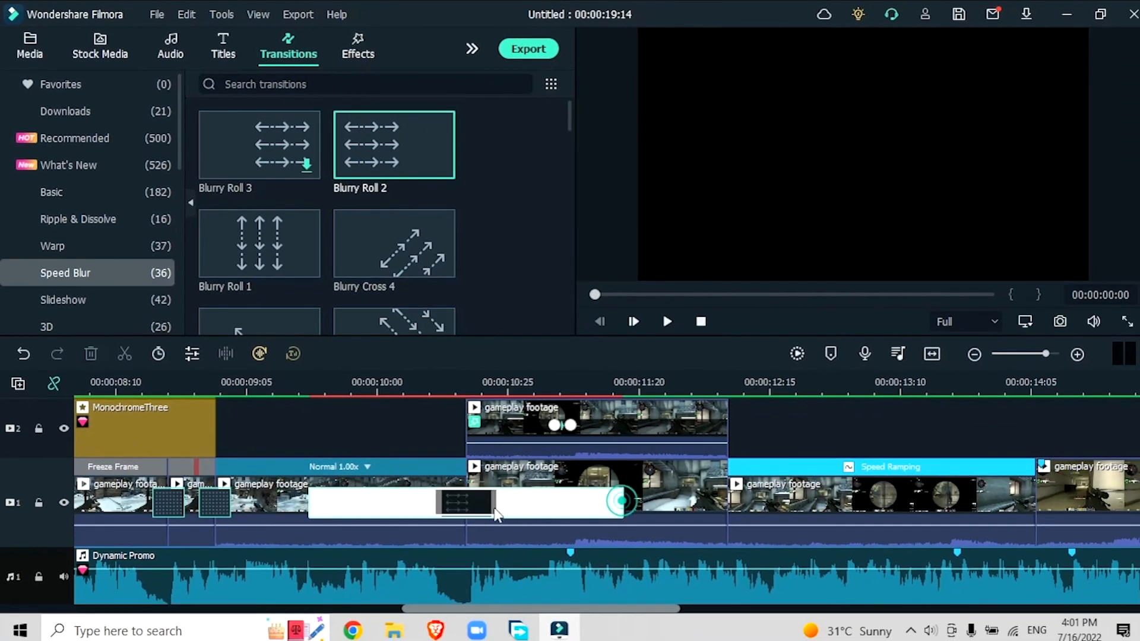
drag(439, 609, 576, 613)
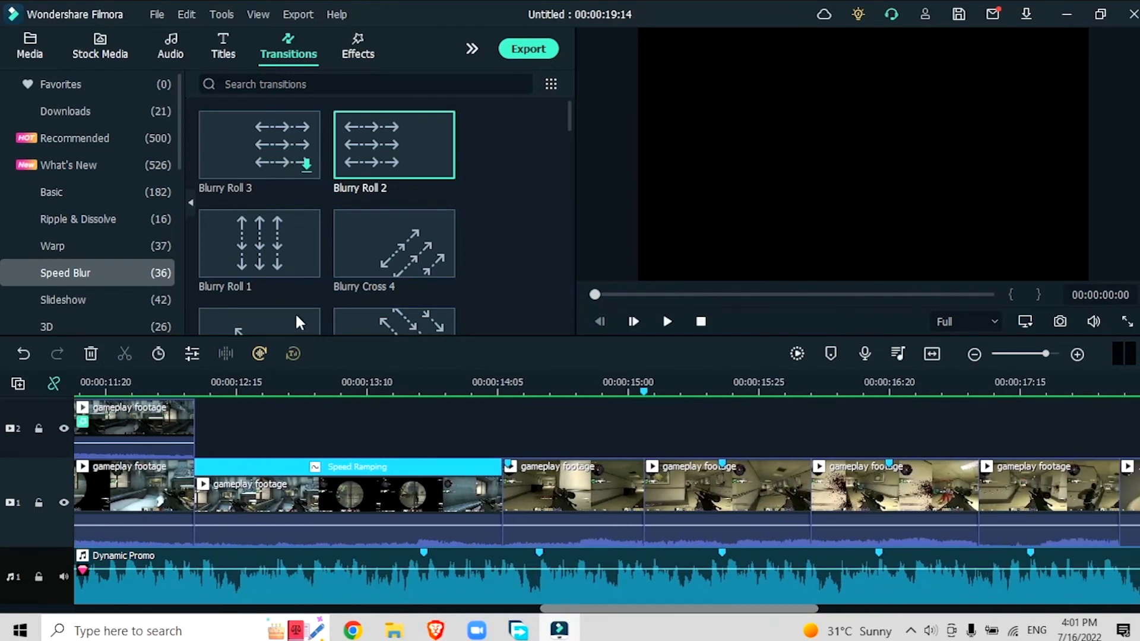
drag(403, 250, 211, 504)
- Add the Glitch Blocks transition at the cut right after the Speed Ramping clip
drag(571, 122, 572, 169)
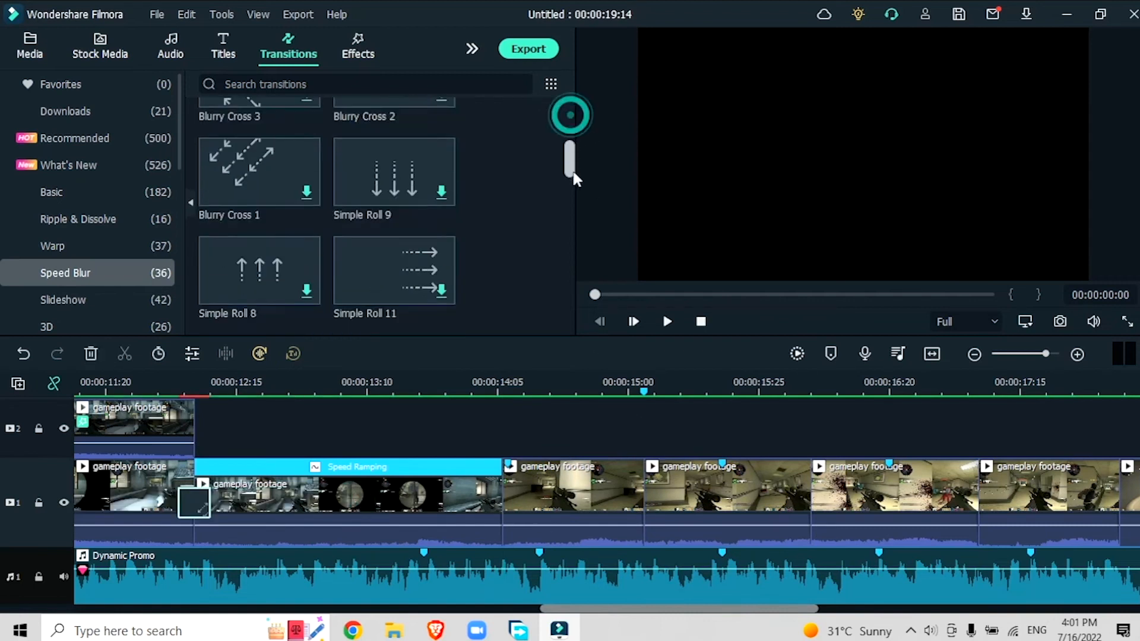
scroll(67, 302, down, 3)
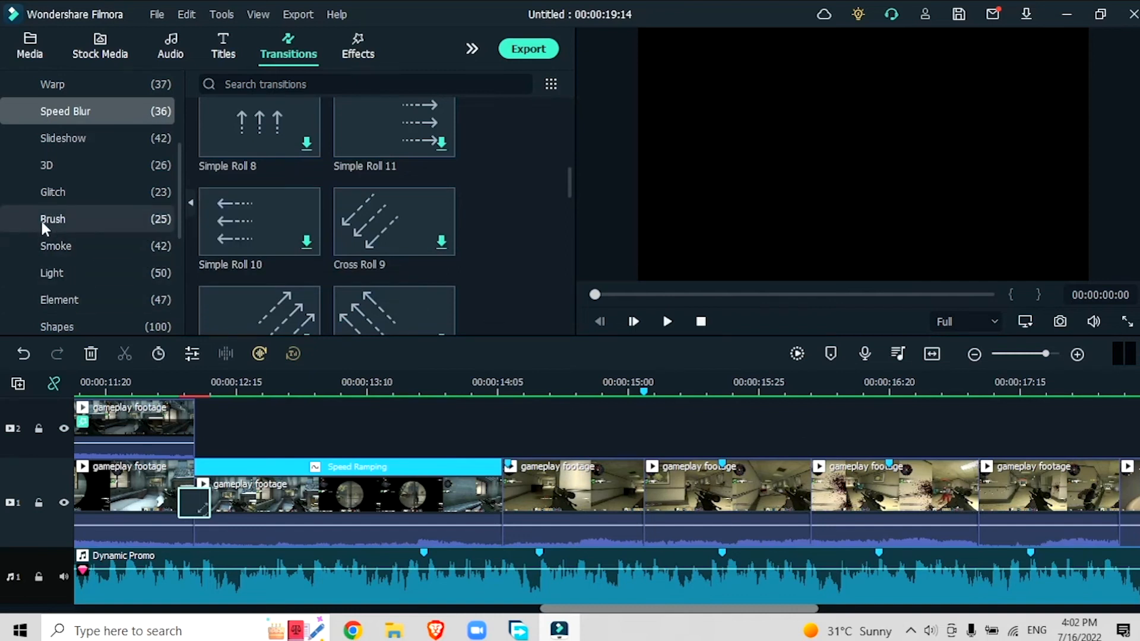
click(59, 189)
drag(594, 609, 633, 608)
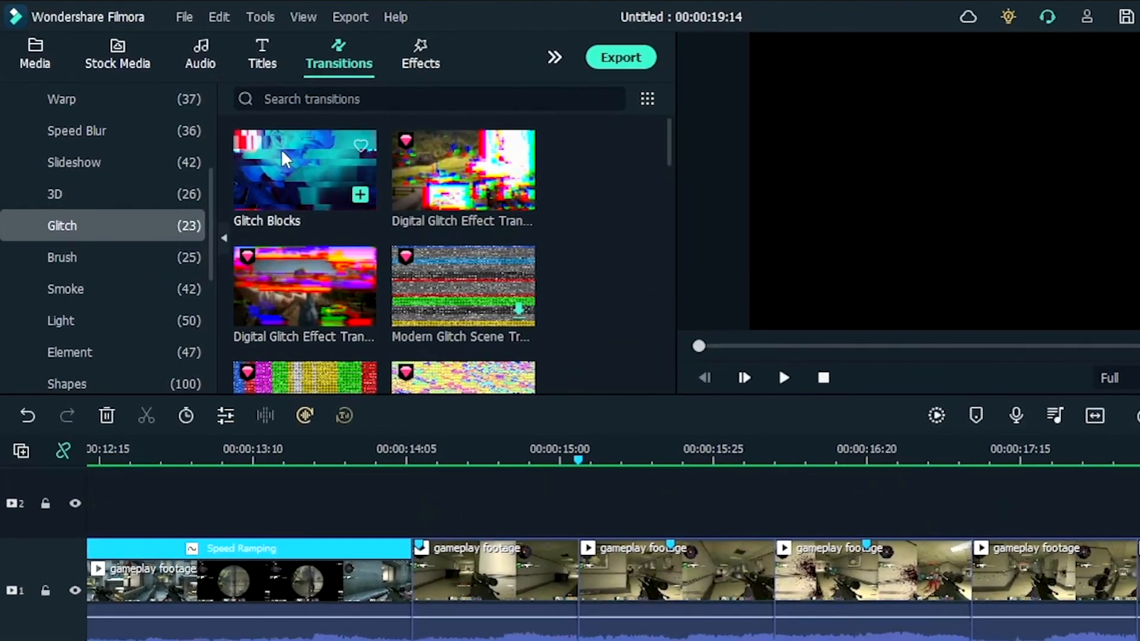
drag(314, 194, 611, 572)
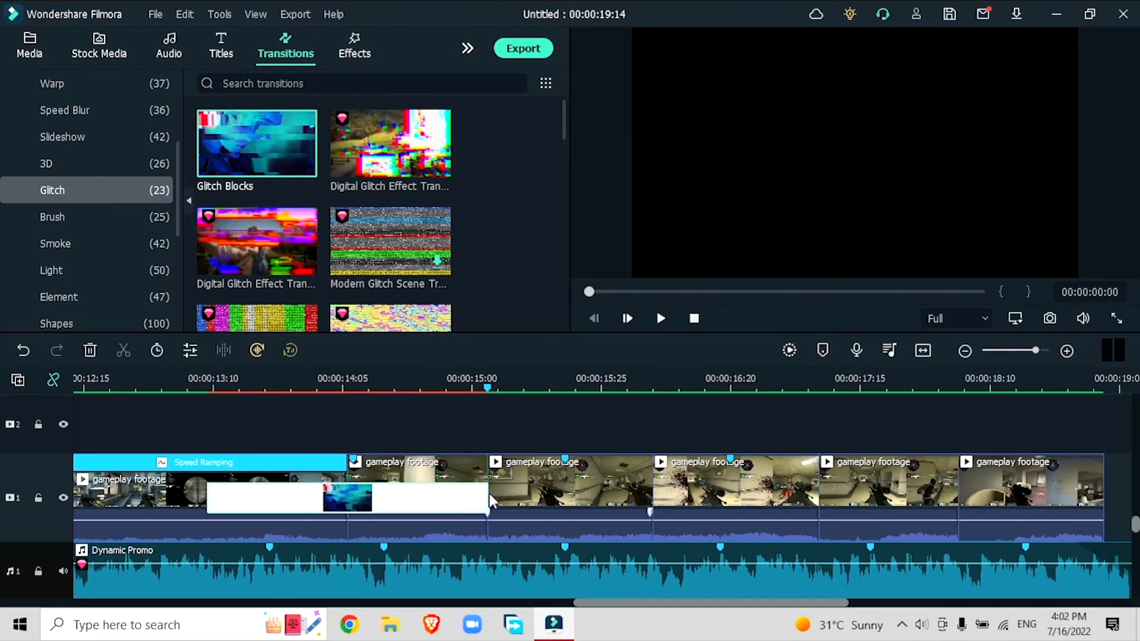
- Place short Glitch Blocks transitions at the remaining gameplay cuts and the last clip's end, and render the preview
drag(491, 501, 792, 506)
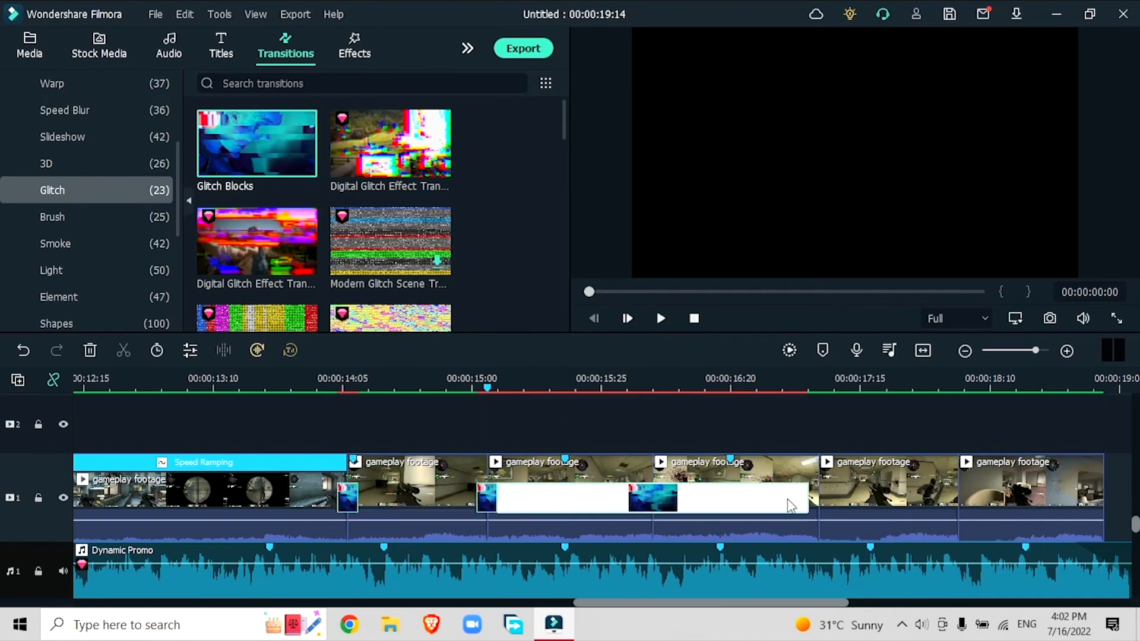
drag(658, 509, 956, 504)
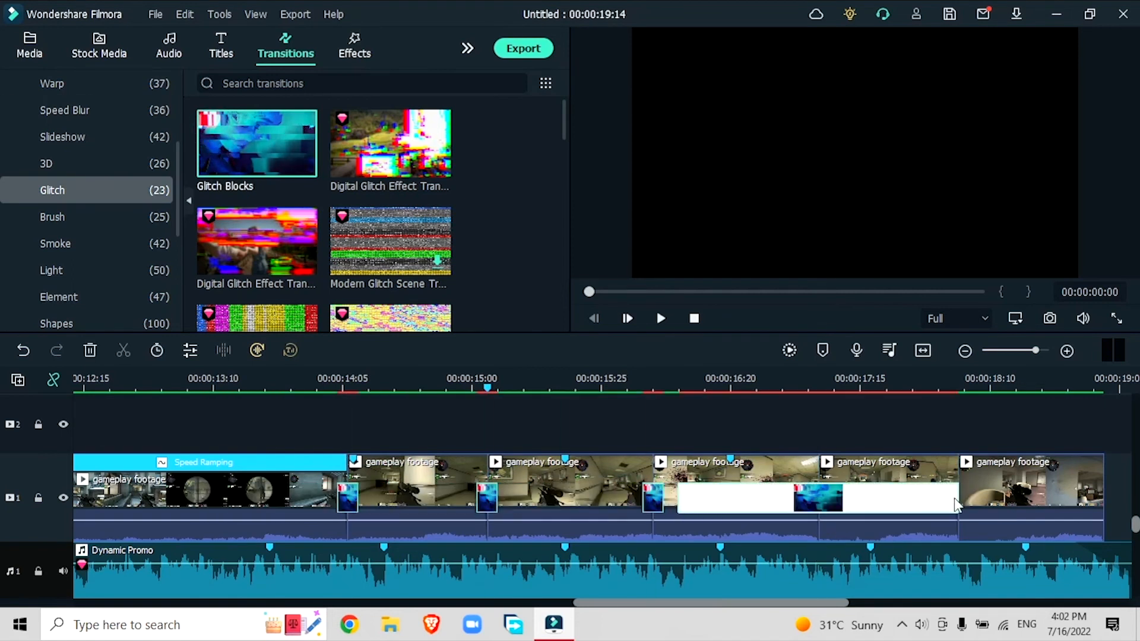
drag(837, 506, 950, 505)
drag(1055, 528, 1051, 511)
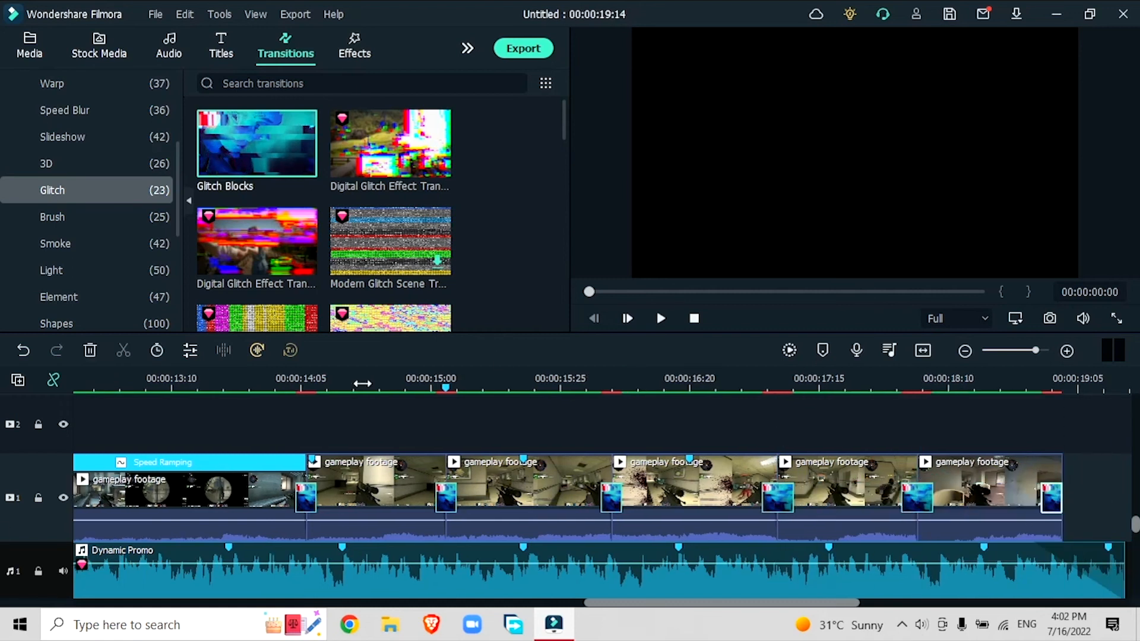
click(789, 351)
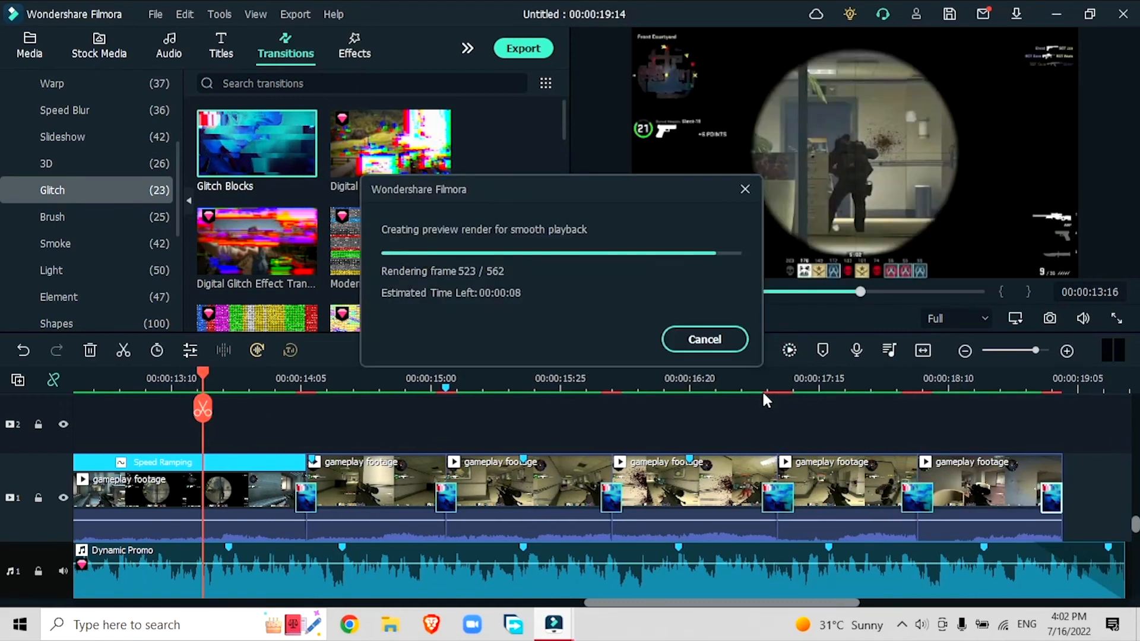